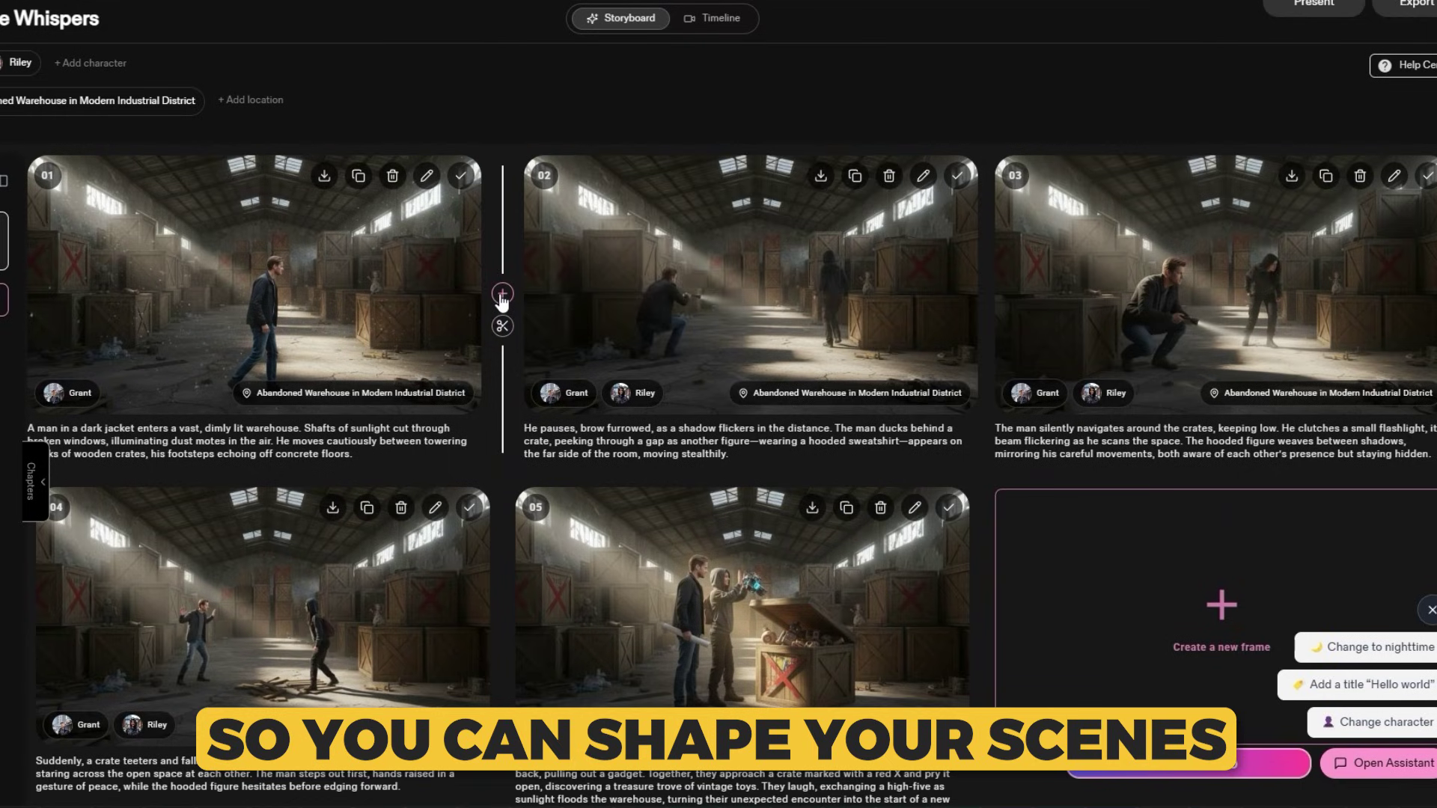
# Try inserting a frame after the first storyboard frame and narrowing the camera crop on the image of the man in the warehouse.
pyautogui.click(502, 294)
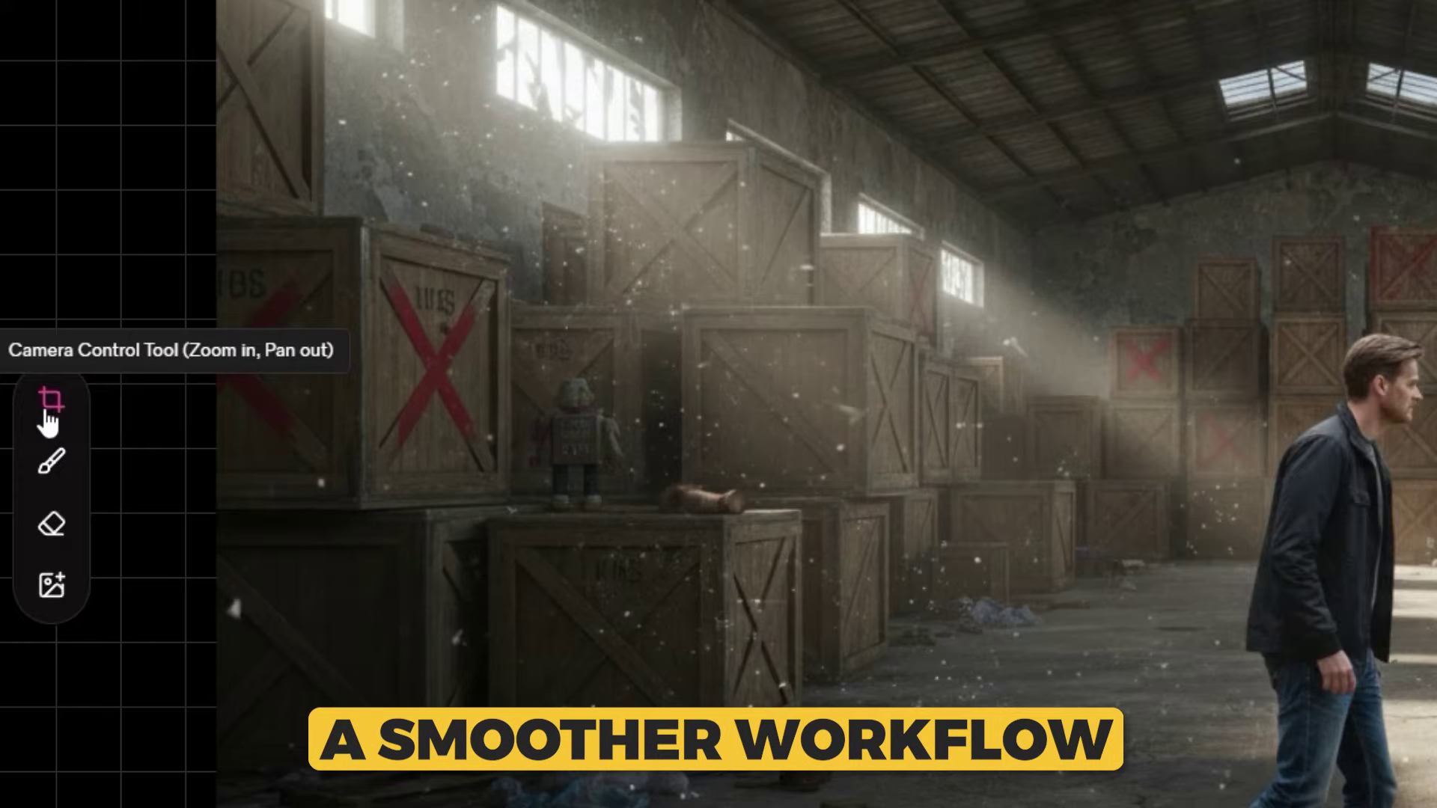
pyautogui.click(46, 413)
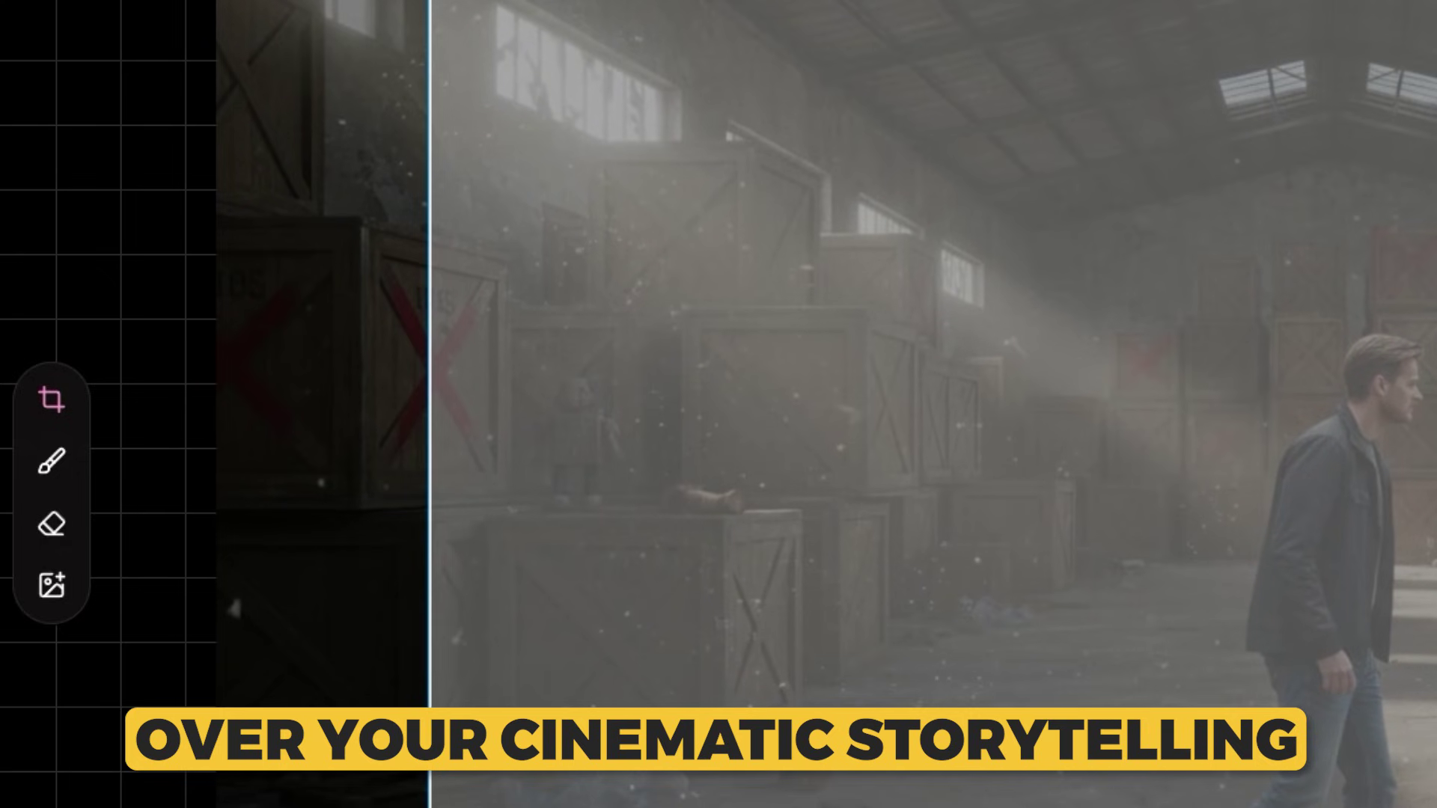
pyautogui.moveTo(430, 646); pyautogui.dragTo(564, 654)
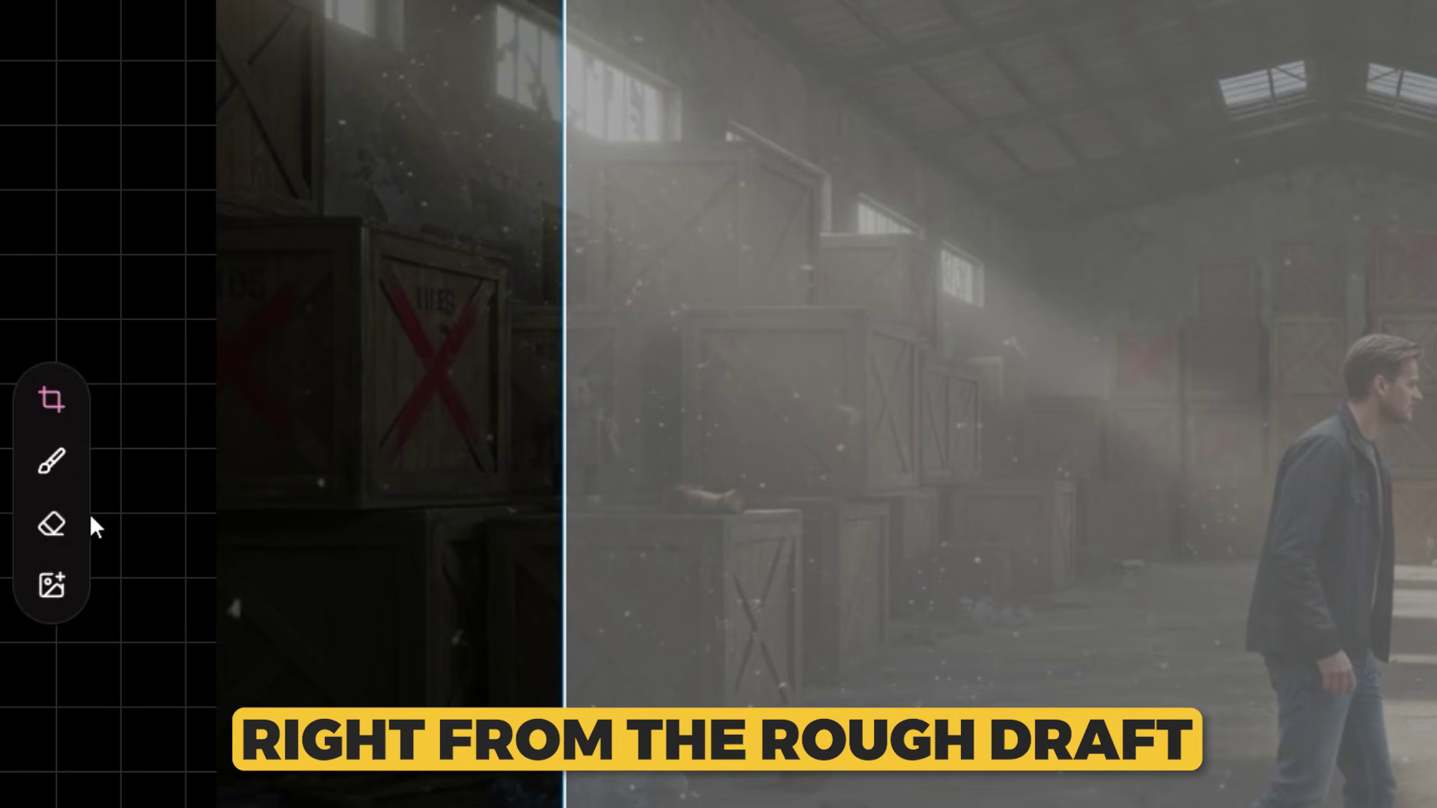
pyautogui.click(54, 455)
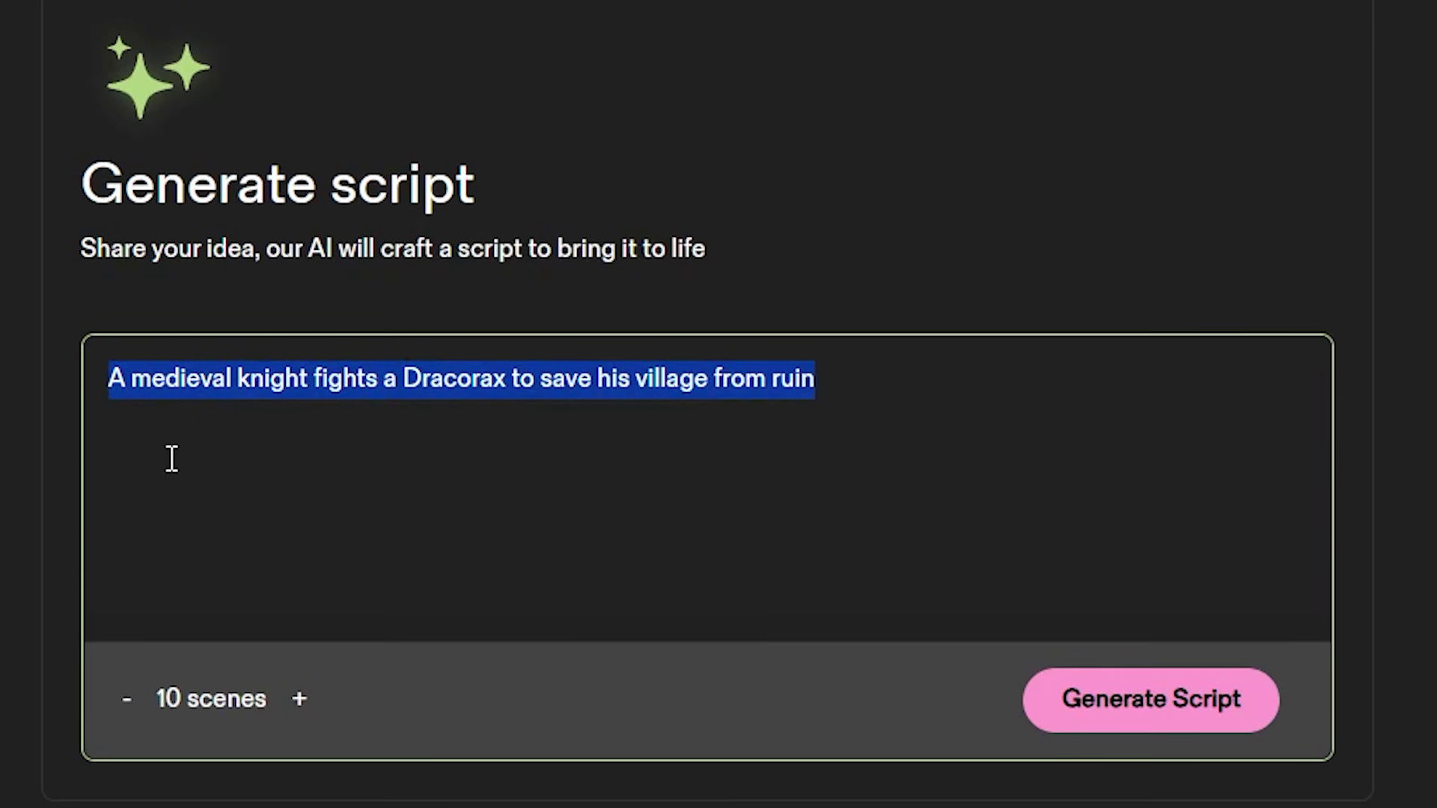
# Replace the medieval knight script idea with one about a man walking carefully through an empty warehouse.
pyautogui.write('Inside an empty warehouse, a man steps carefully between stacked wooden crates. His footsteps echo as he looks around, sensing someone else might be nearby.')
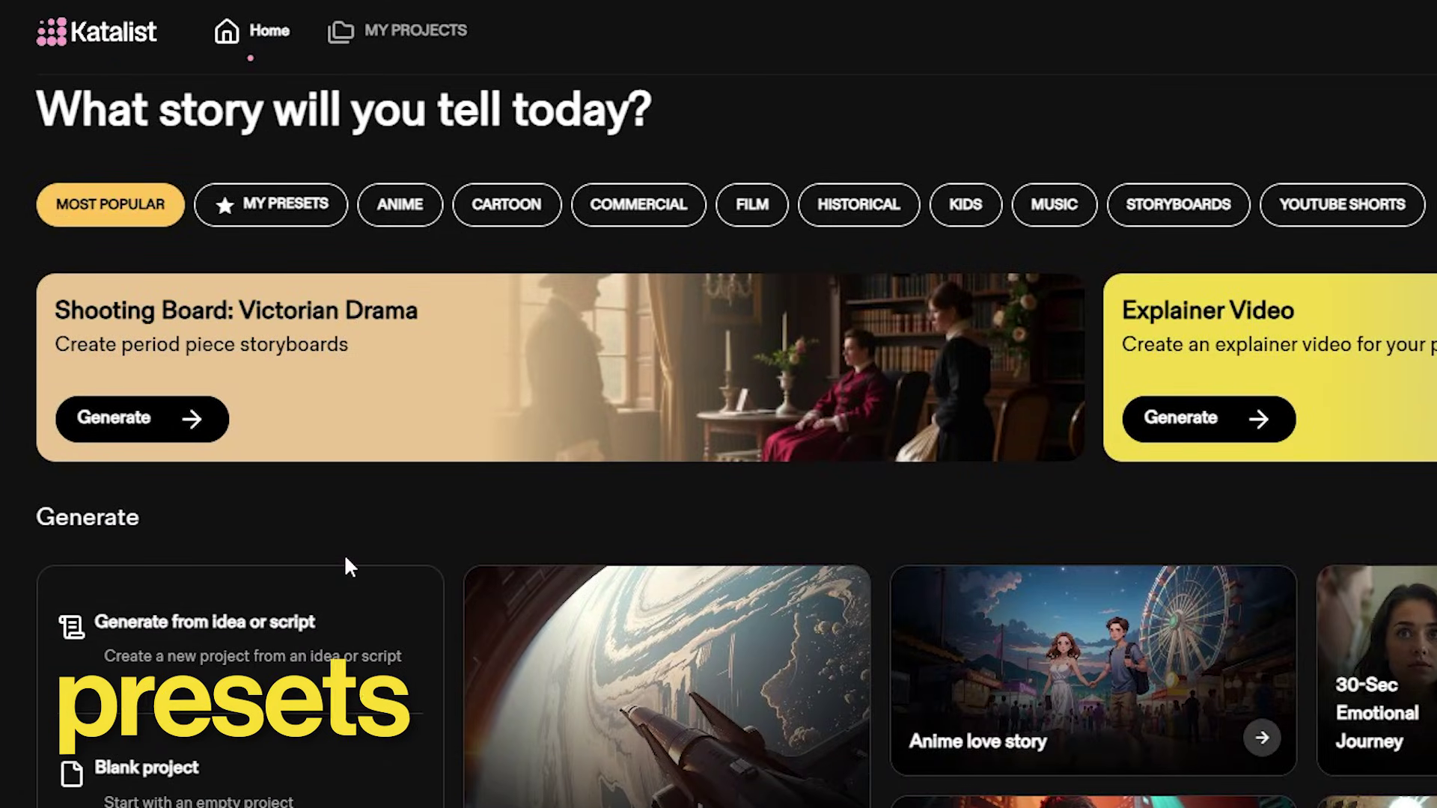
# Browse the Anime, Cartoon, Film and Most Popular project presets on the home page.
pyautogui.click(396, 213)
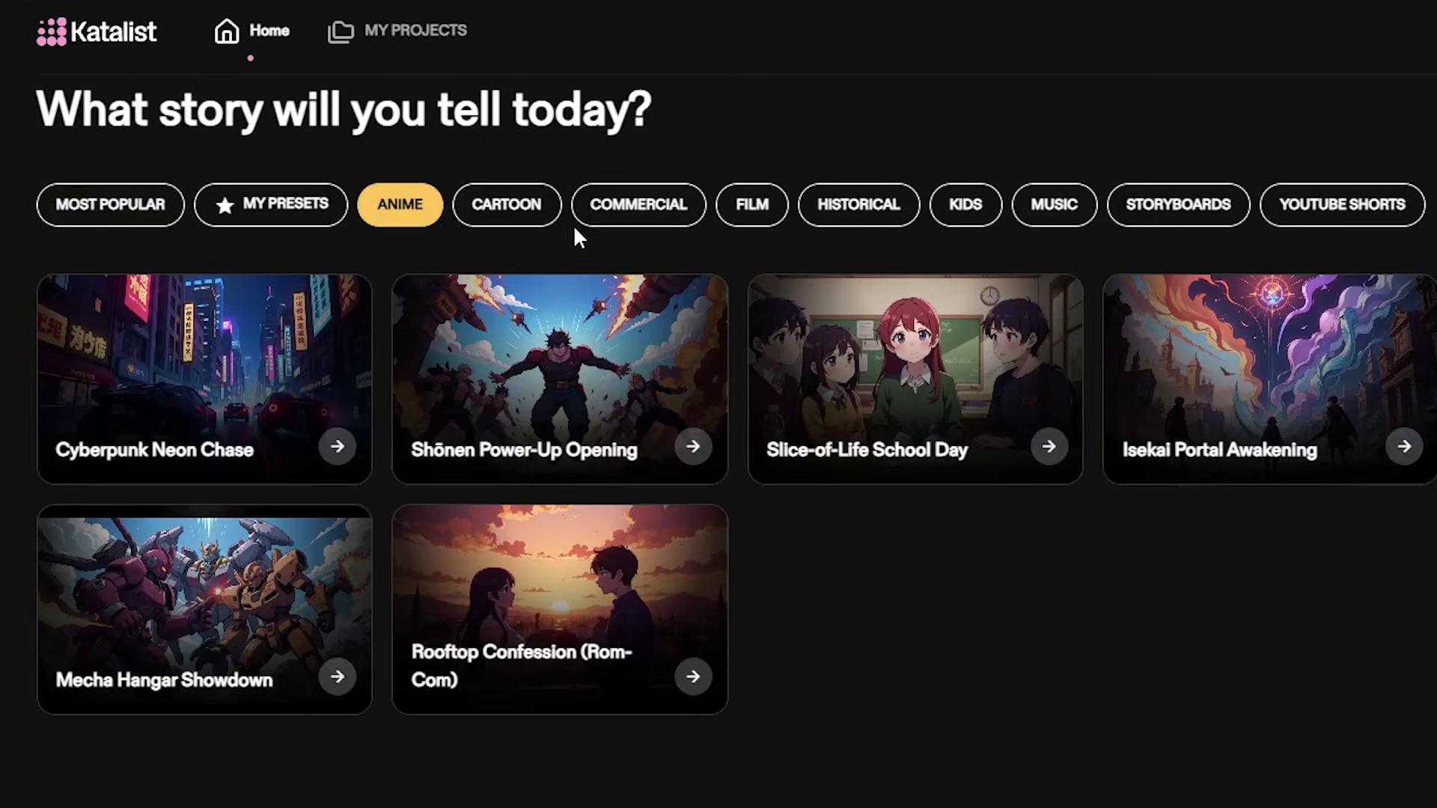
pyautogui.click(509, 215)
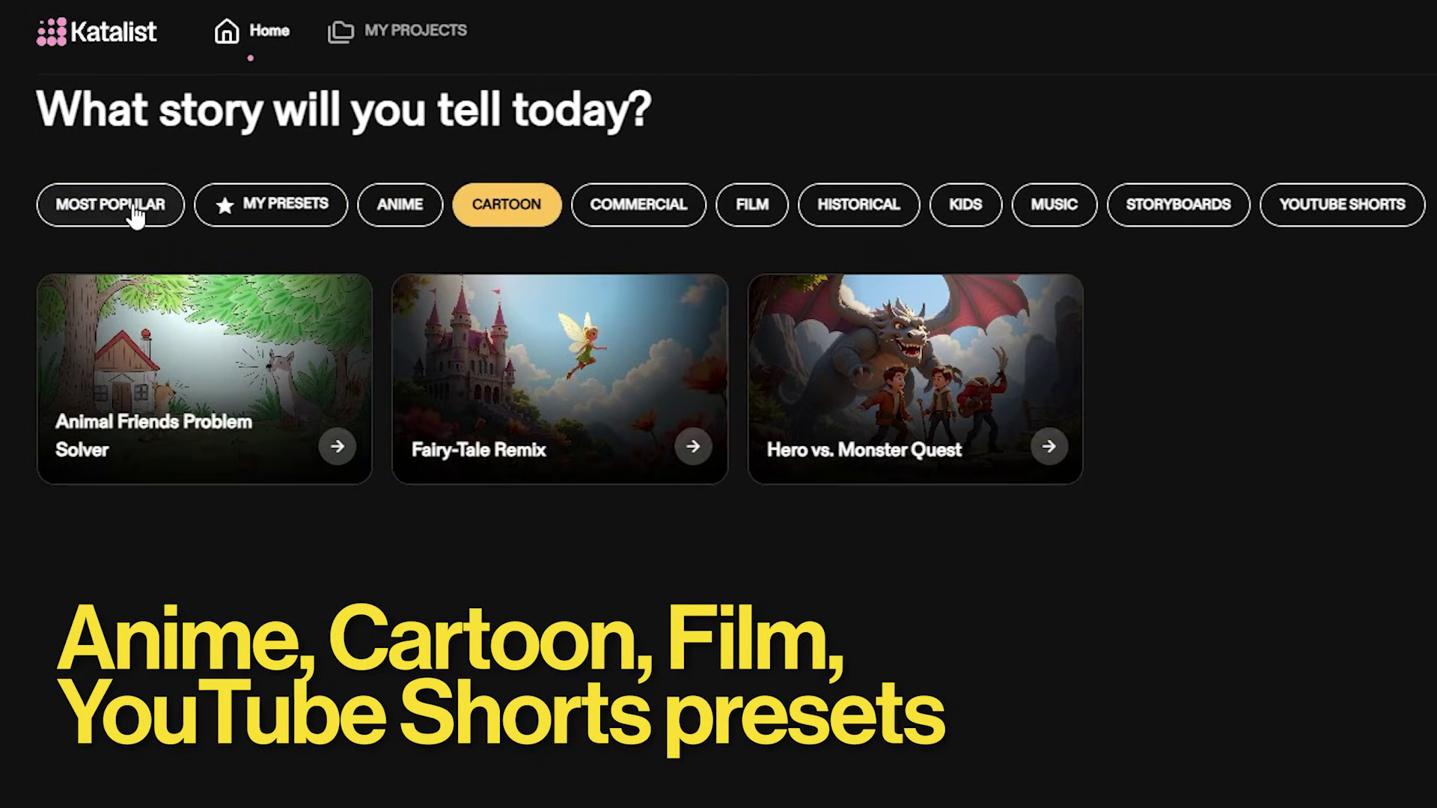
pyautogui.click(759, 211)
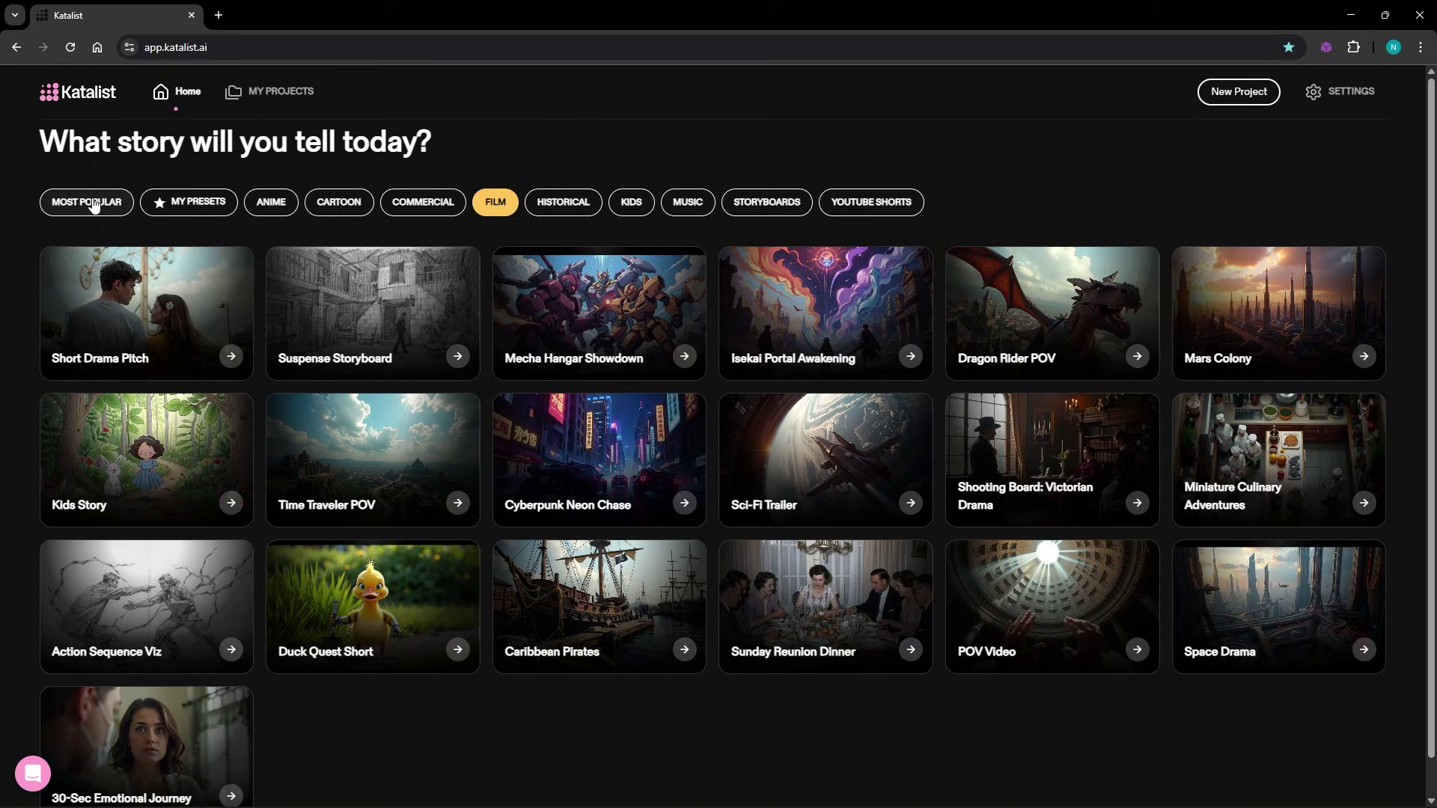
pyautogui.click(110, 205)
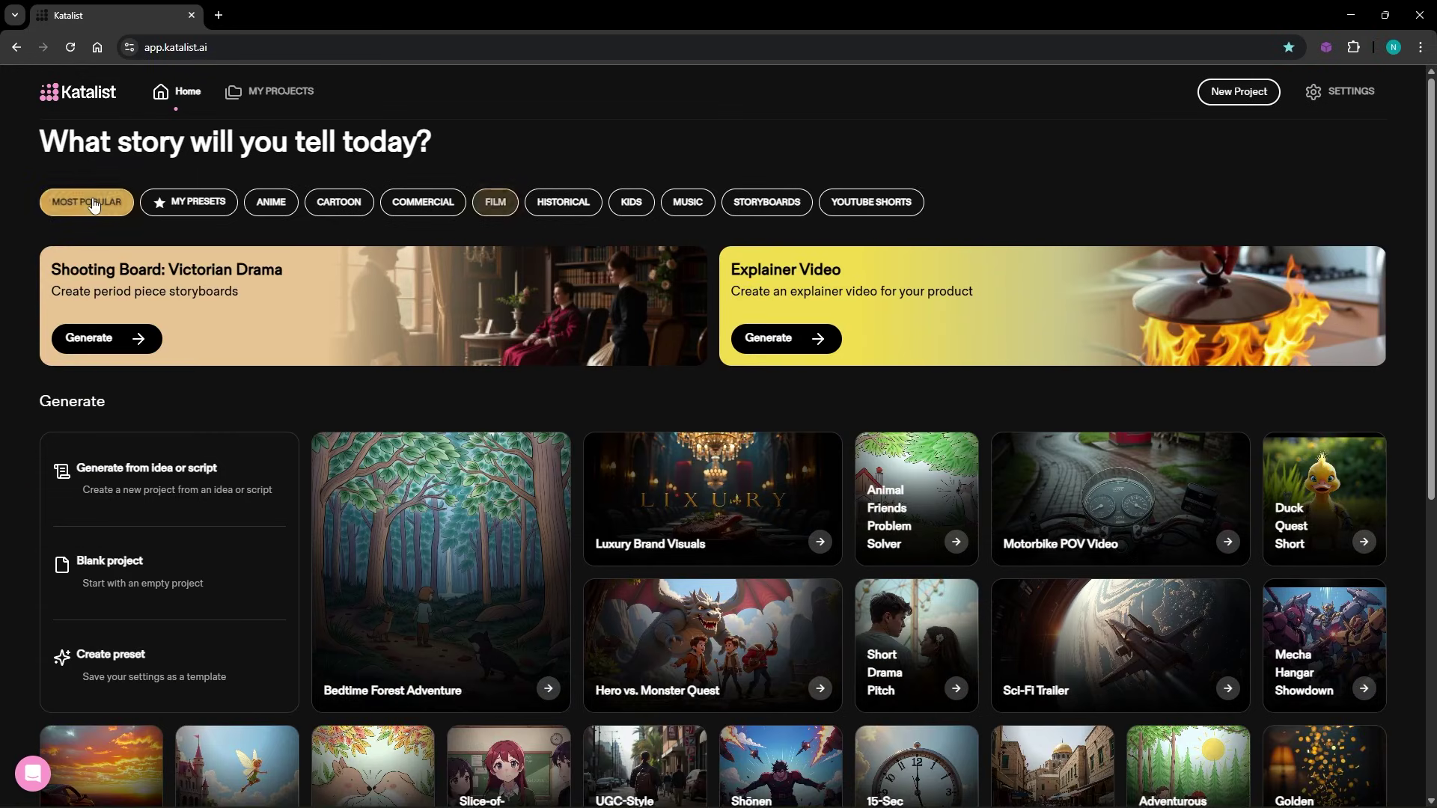
pyautogui.scroll(-5, 539, 611)
pyautogui.scroll(-1, 538, 612)
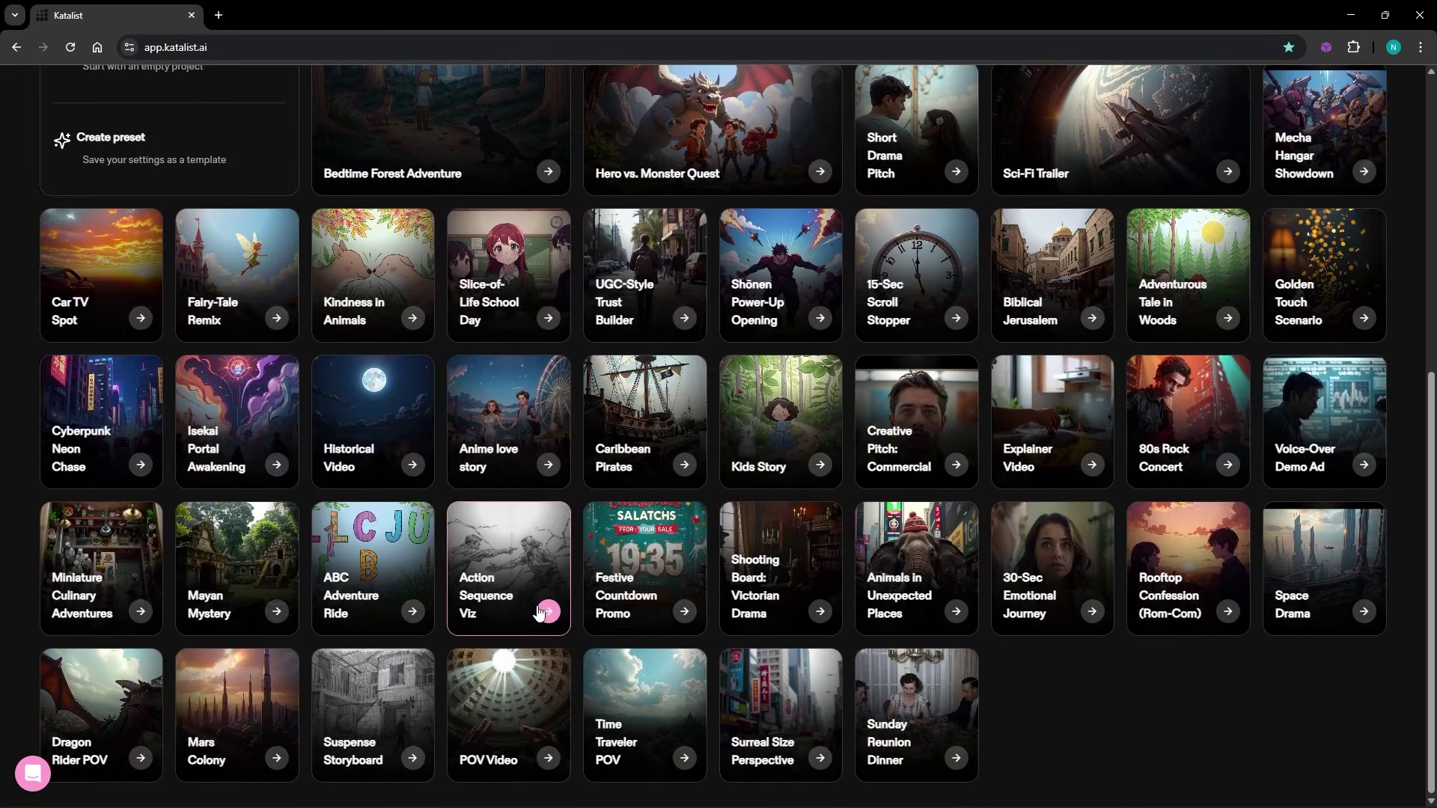
pyautogui.scroll(6, 539, 612)
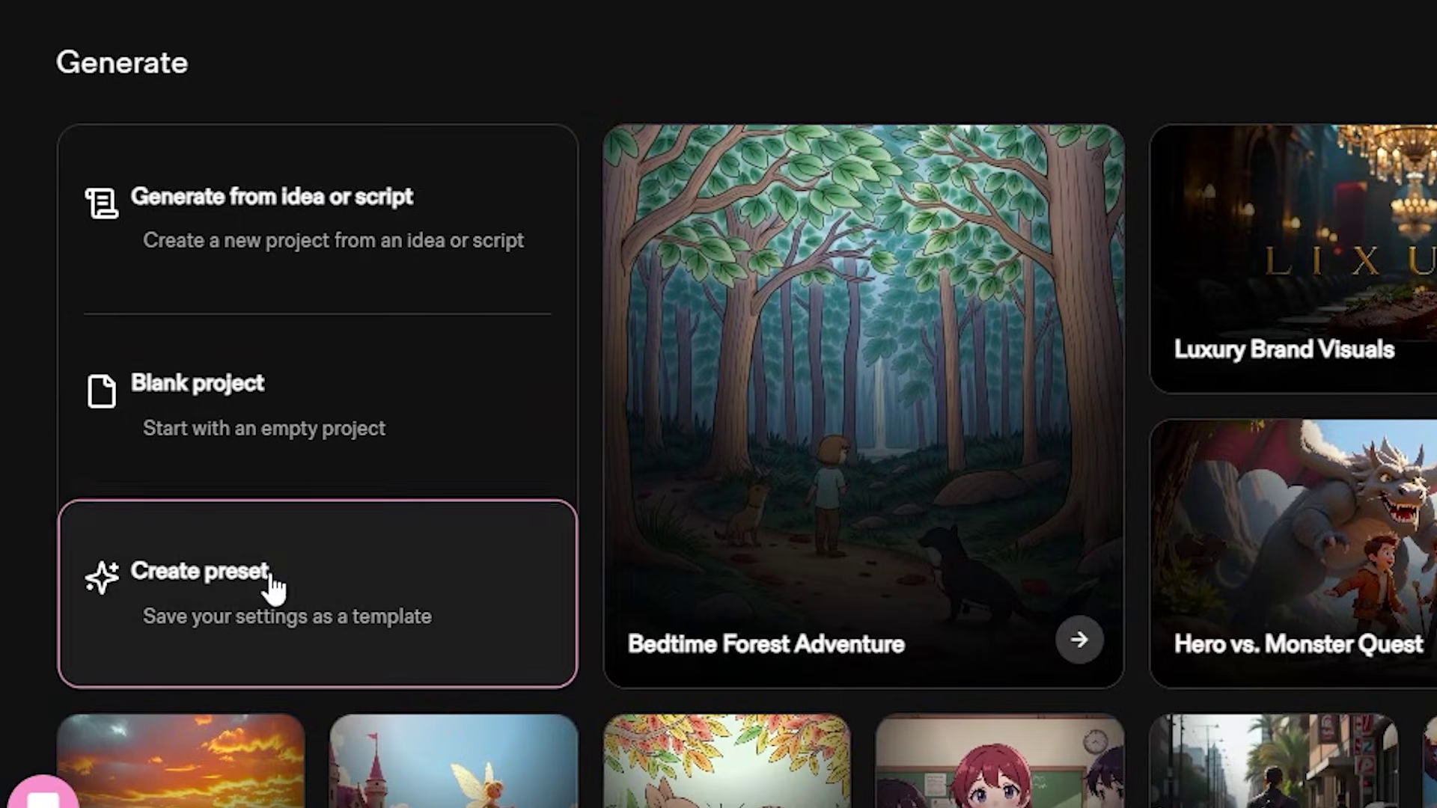
# Start a project from an idea describing a man stepping carefully between stacked wooden crates in an empty warehouse, sensing someone nearby.
pyautogui.click(343, 256)
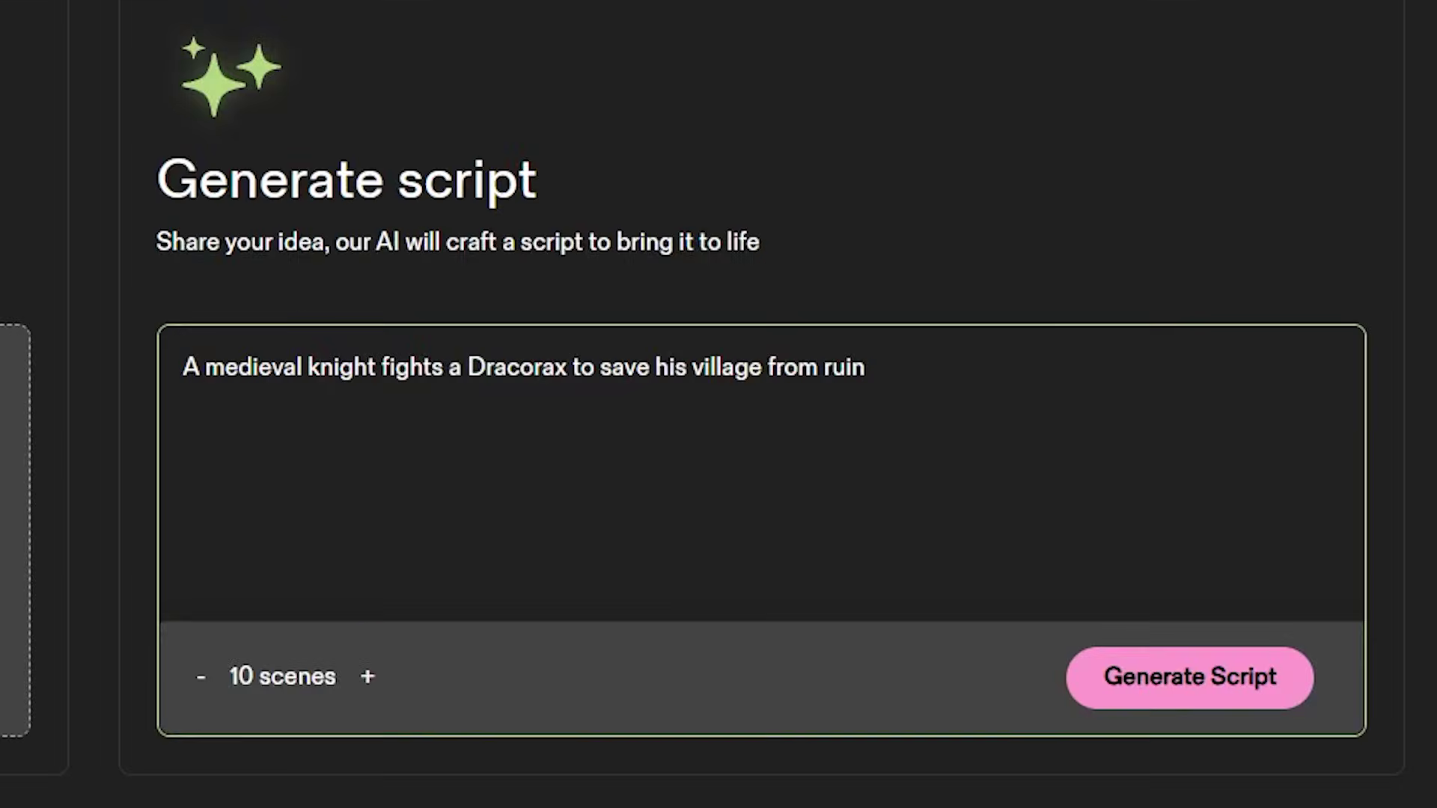
pyautogui.hotkey('ctrl', 'a')
pyautogui.write('Inside an empty warehouse, a man steps carefully between stacked wooden crates. His footsteps echo as he looks around, sensing someone else might be nearby.')
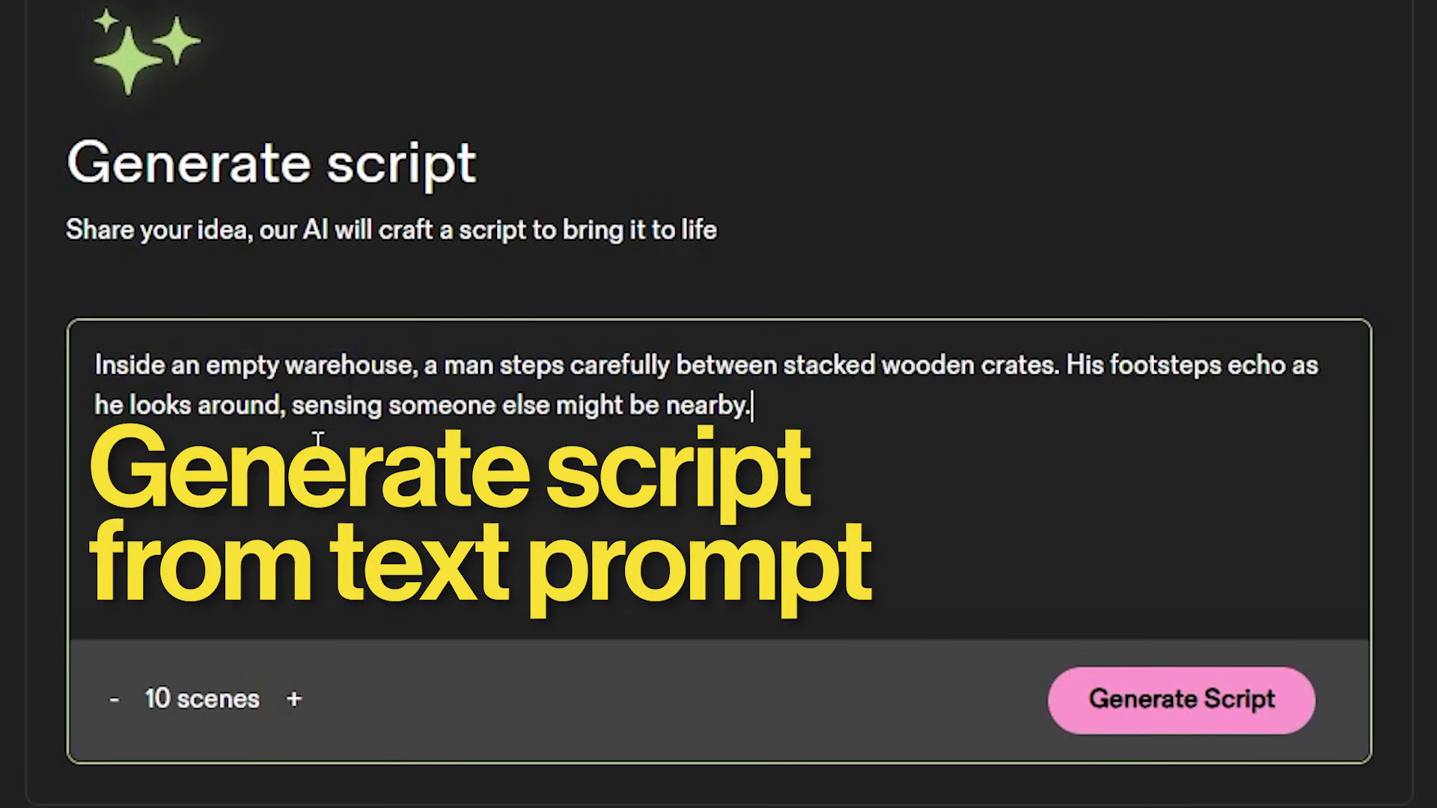
# Reduce the number of scenes to 5 and generate the script from the warehouse idea.
pyautogui.click(115, 700)
pyautogui.click(115, 700)
pyautogui.click(114, 700)
pyautogui.click(114, 699)
pyautogui.click(114, 700)
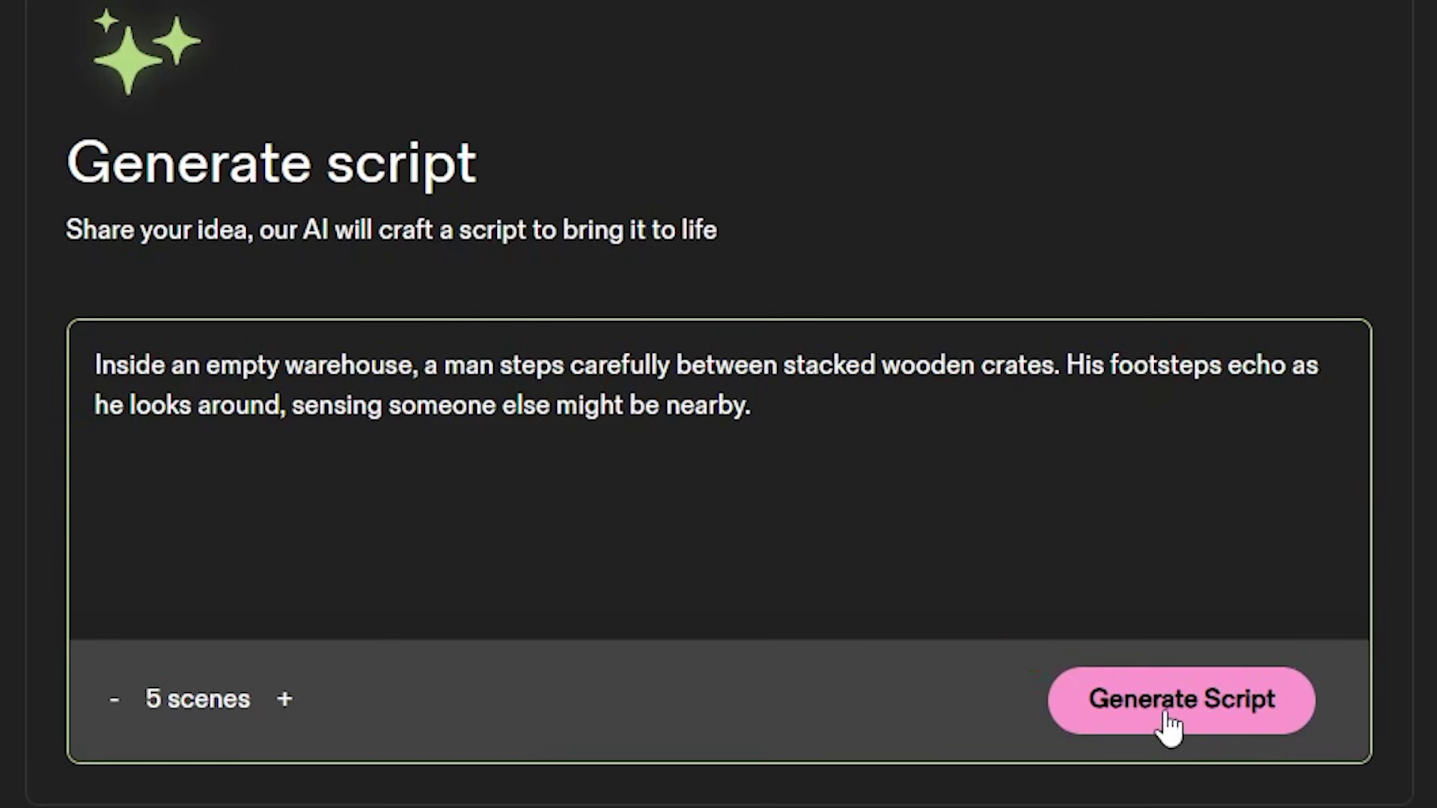
pyautogui.click(1166, 715)
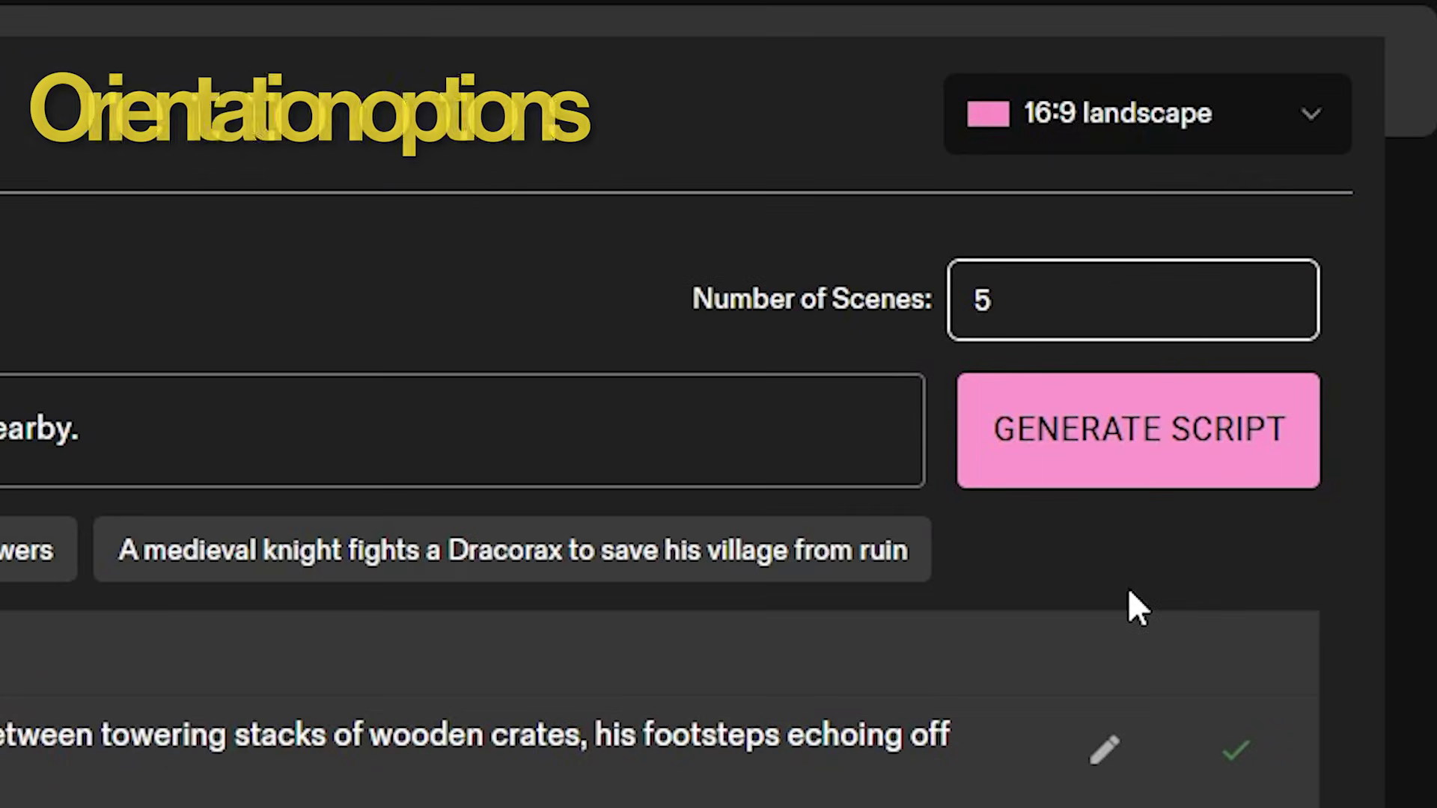
# Examine the orientation options available for the project without choosing a different one.
pyautogui.click(1281, 139)
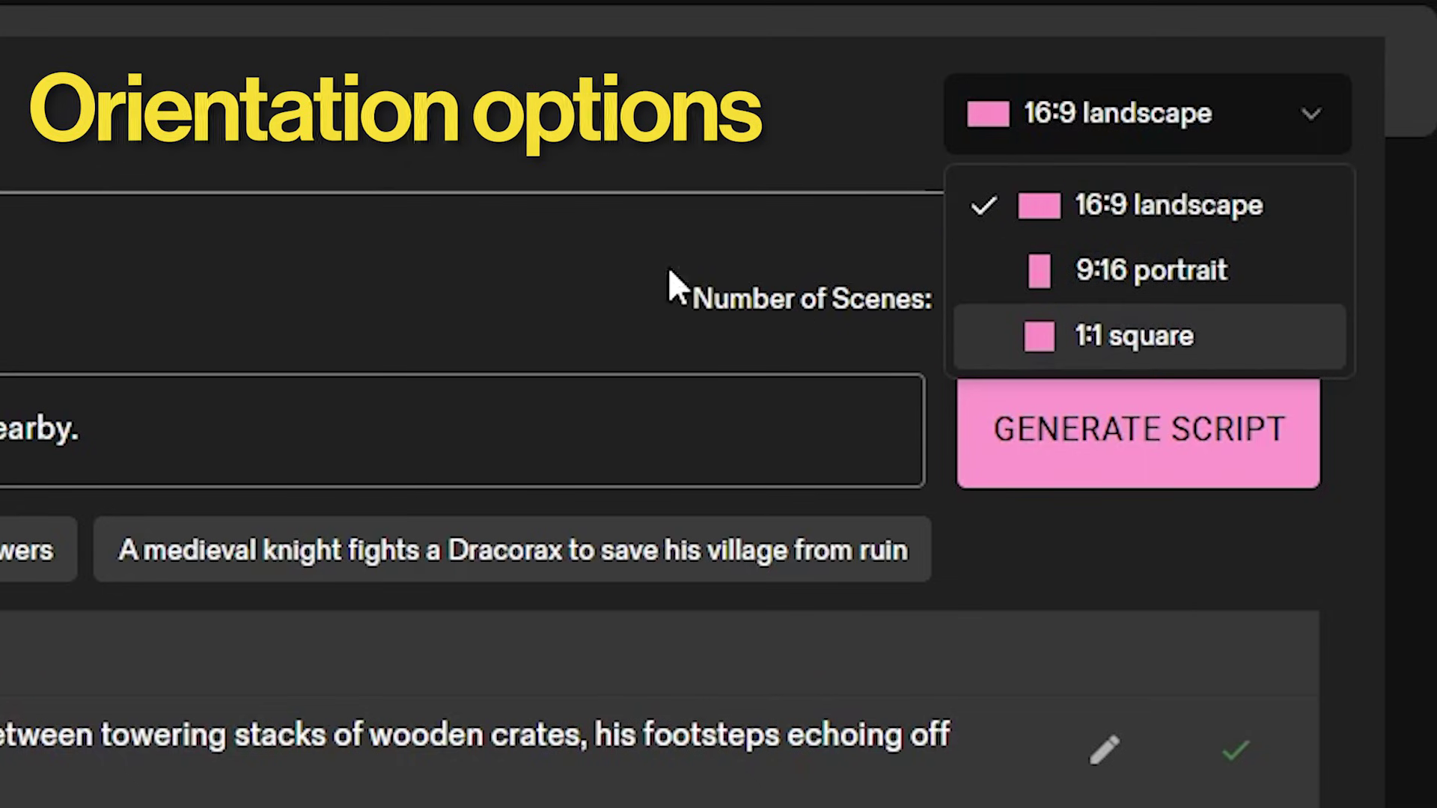
pyautogui.click(395, 224)
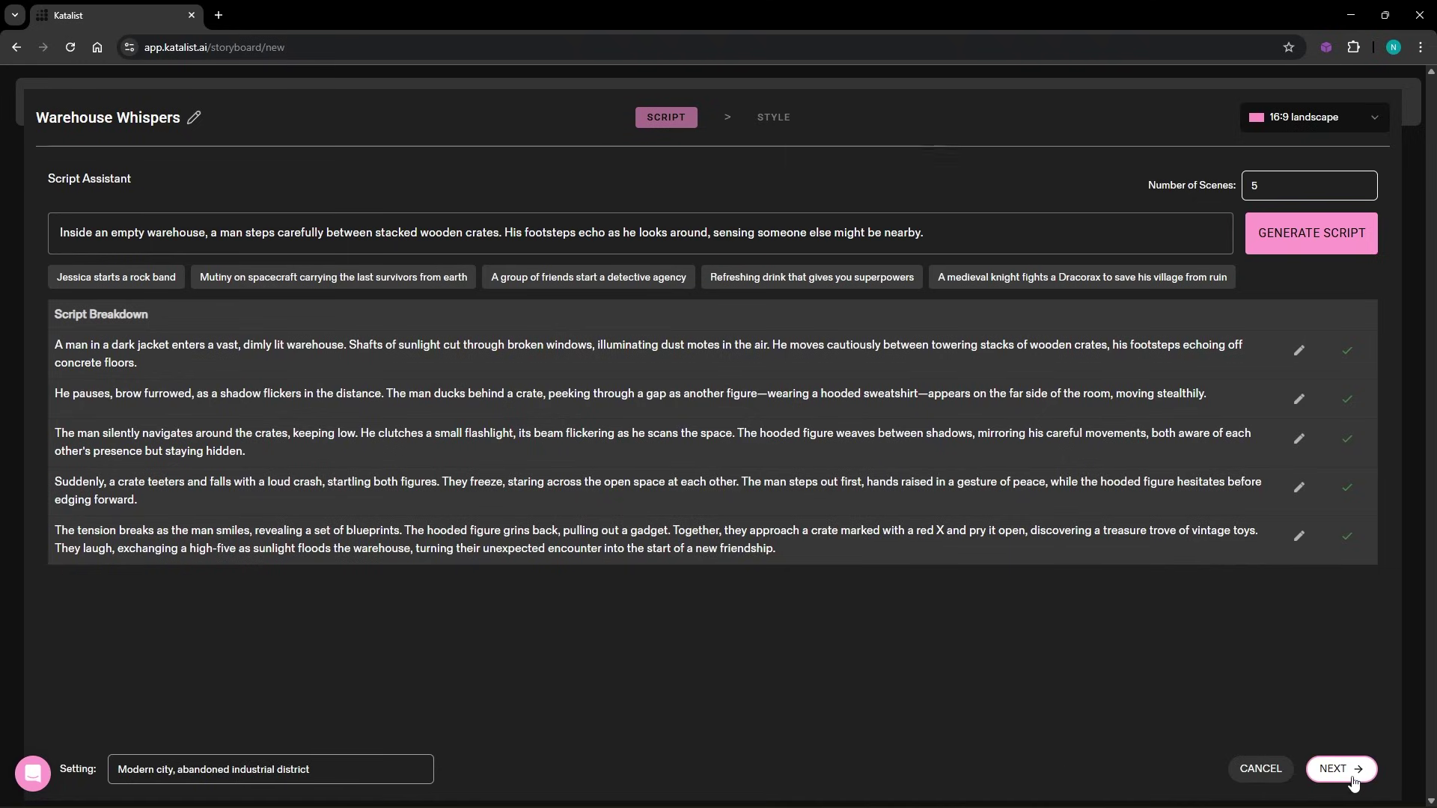
# Open the first scene description of the script breakdown for editing and continue to the style selection.
pyautogui.click(1299, 350)
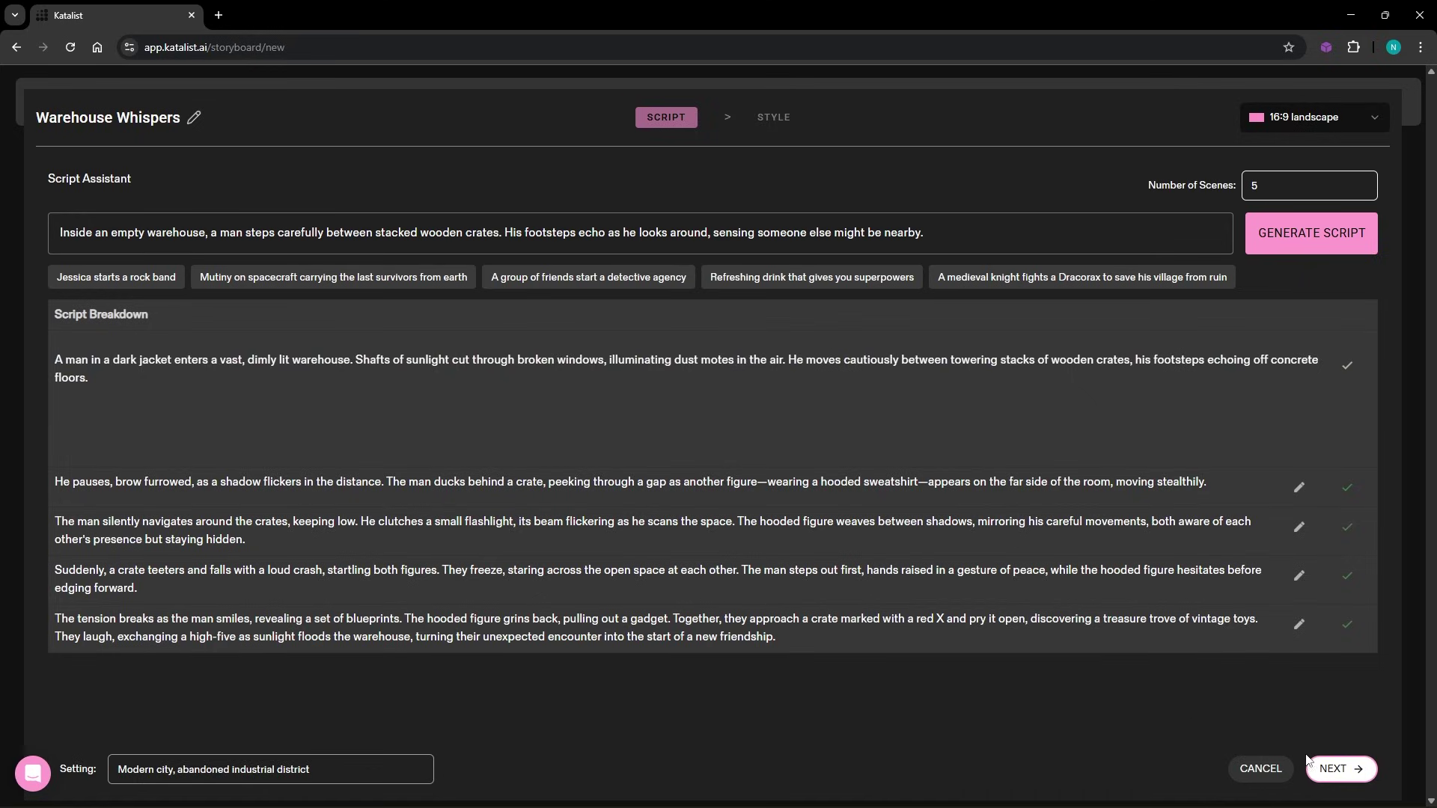
pyautogui.click(1337, 772)
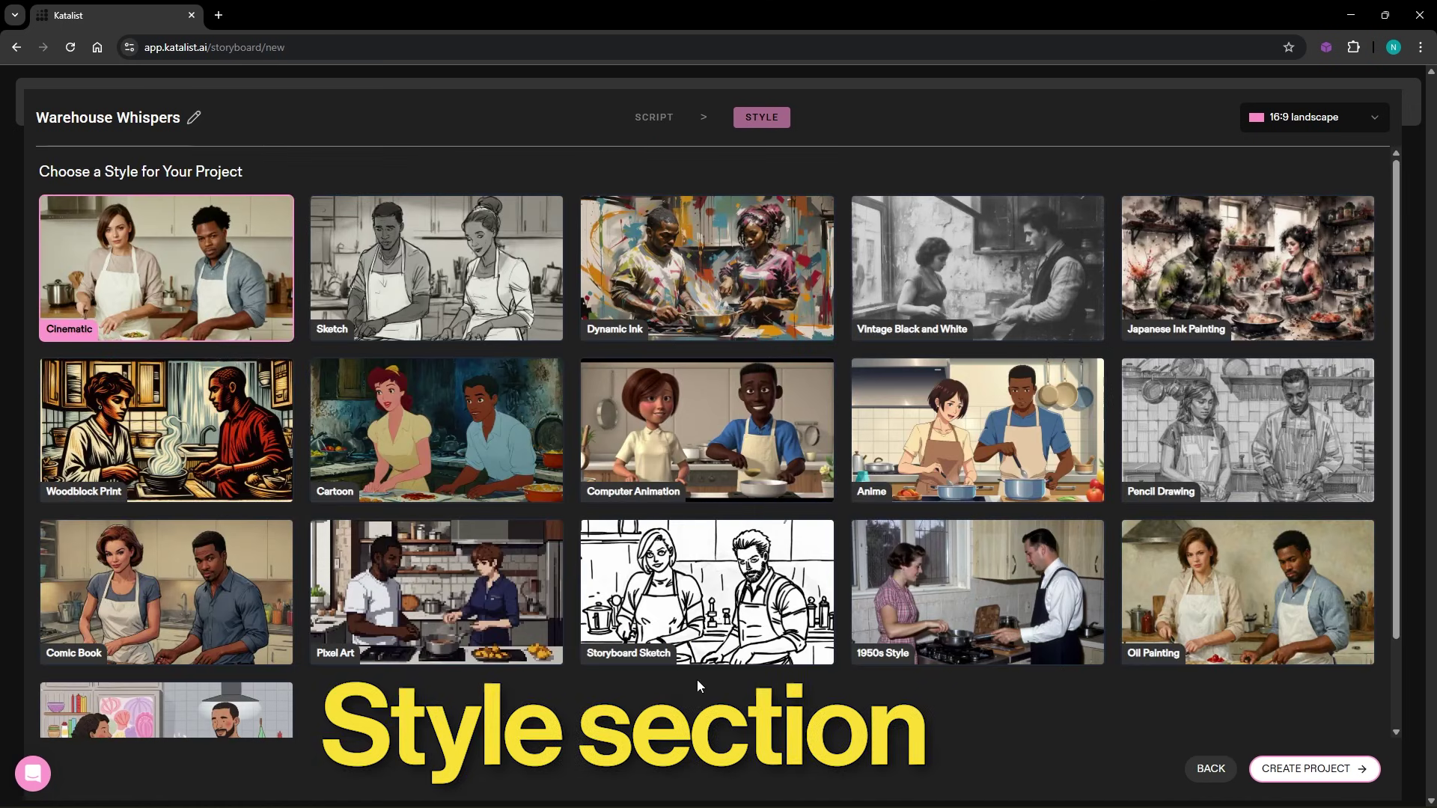
# Try out the Sketch, Dynamic Ink, Computer Animation, 1950s Style and Comic Book styles for the project.
pyautogui.scroll(-2, 697, 686)
pyautogui.scroll(2, 697, 683)
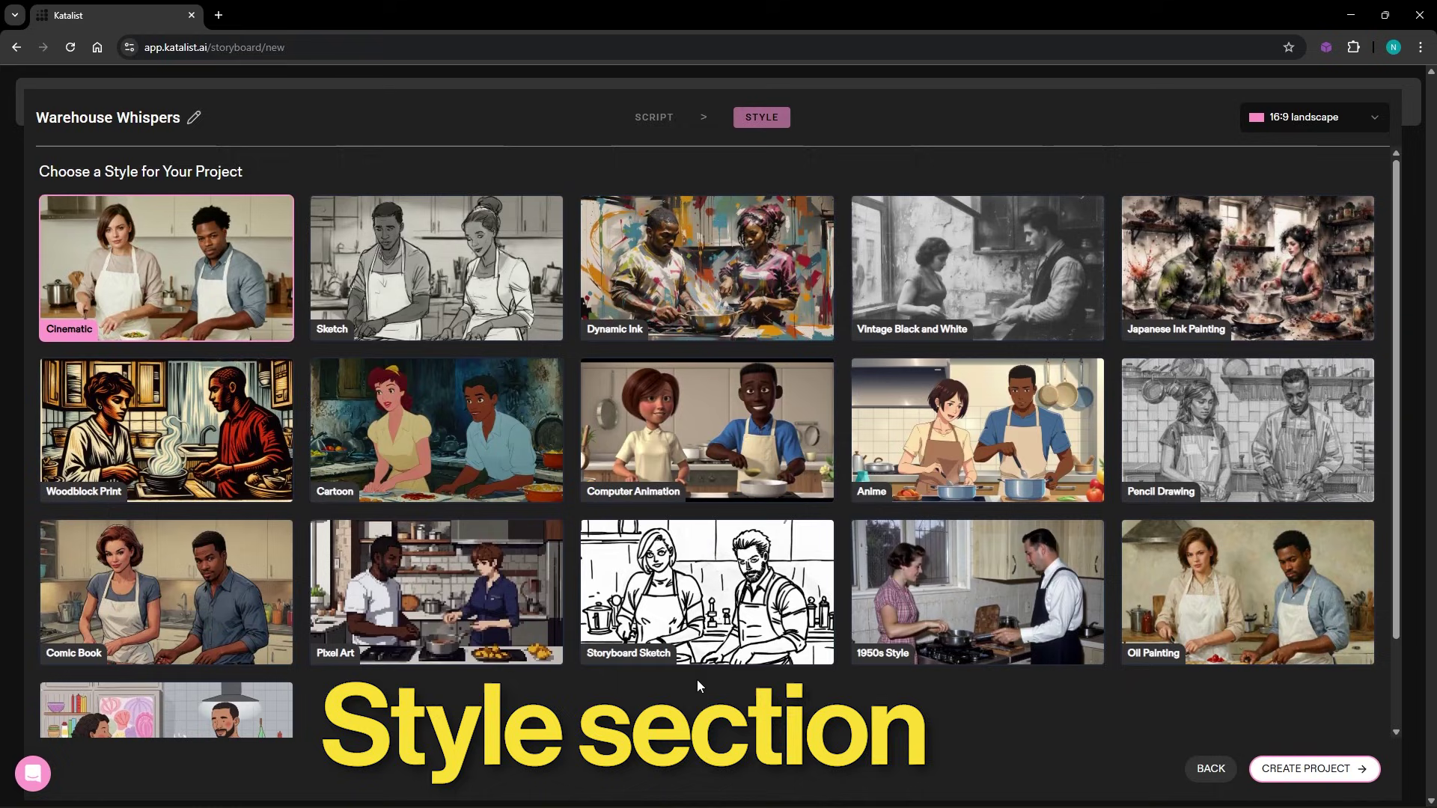
pyautogui.click(365, 277)
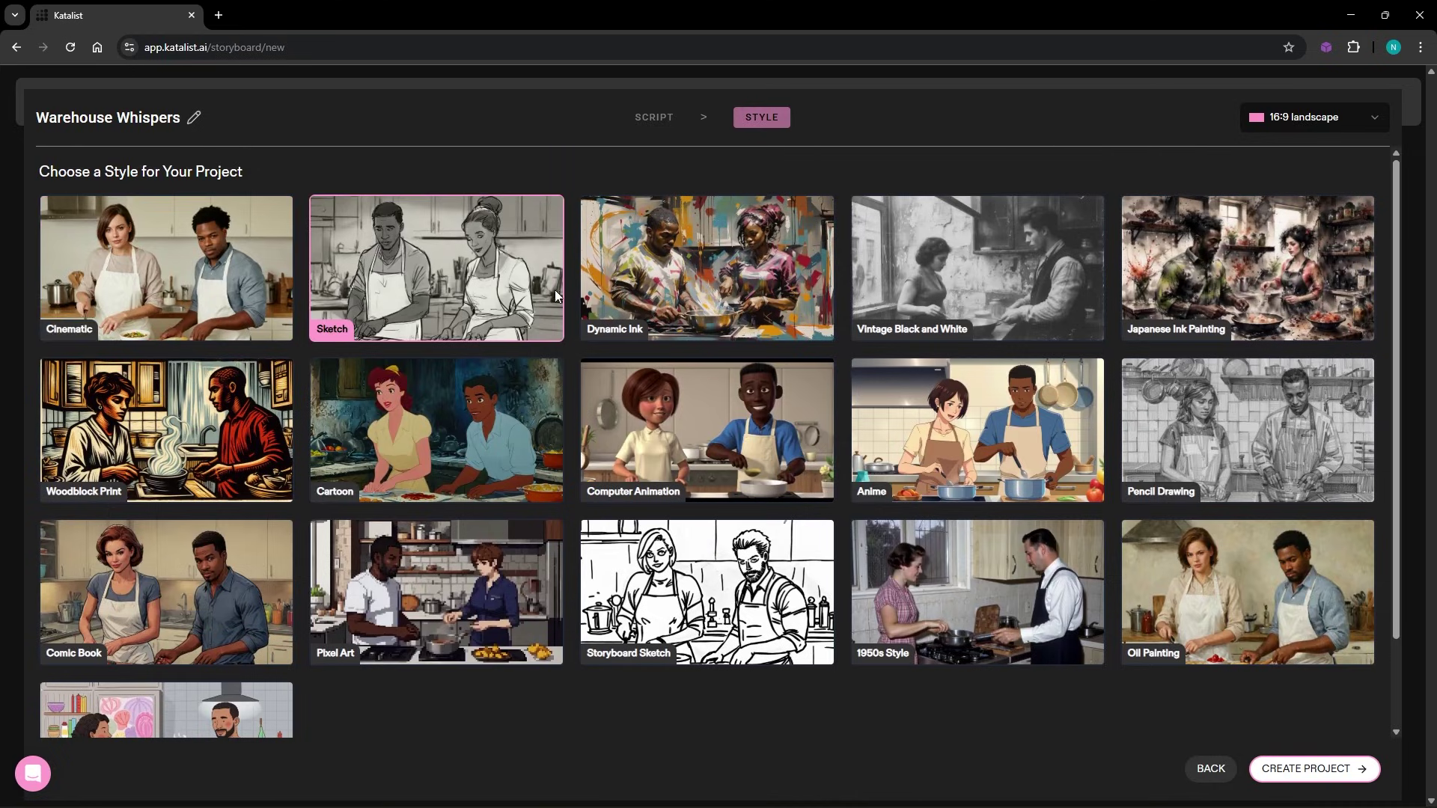
pyautogui.click(683, 292)
pyautogui.click(775, 459)
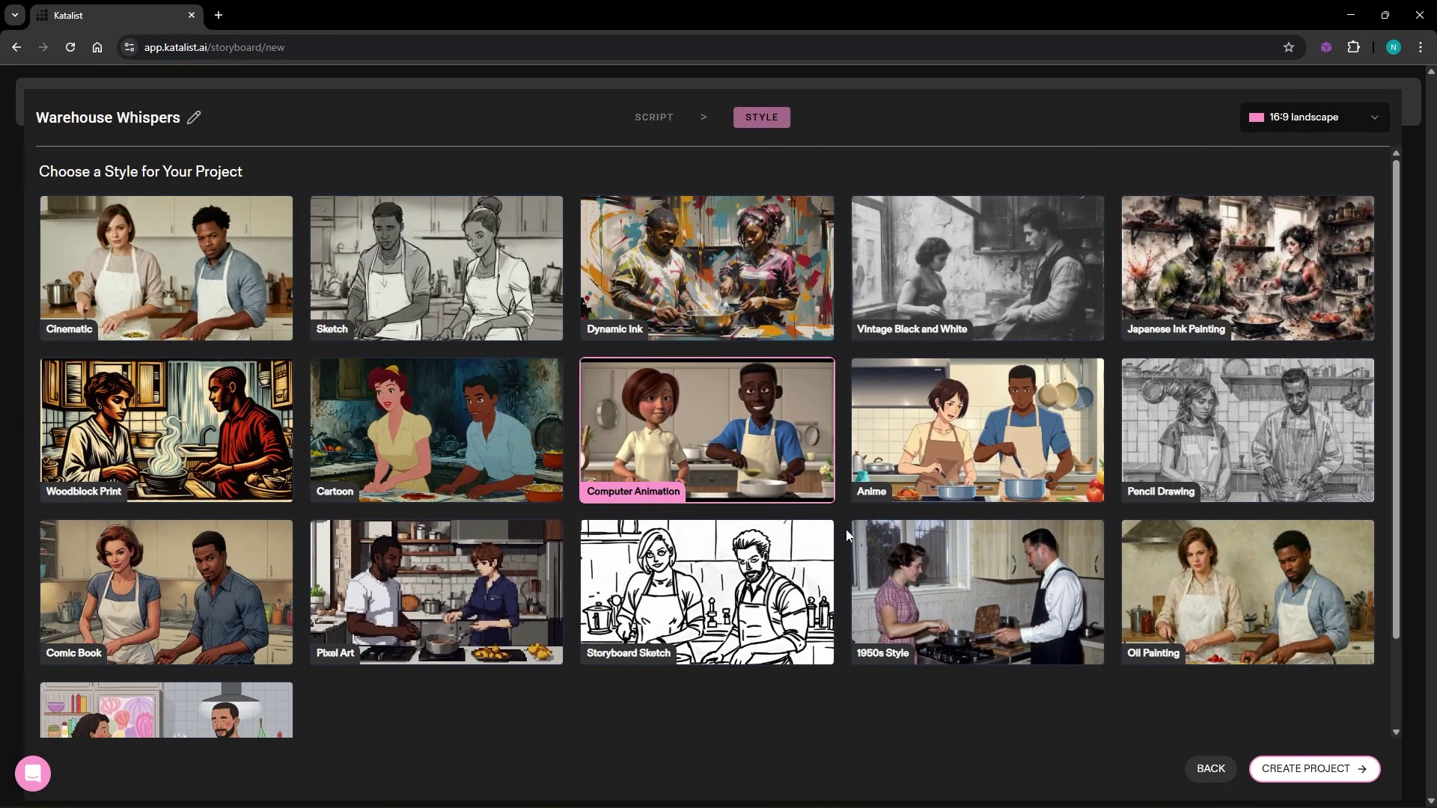
pyautogui.click(936, 582)
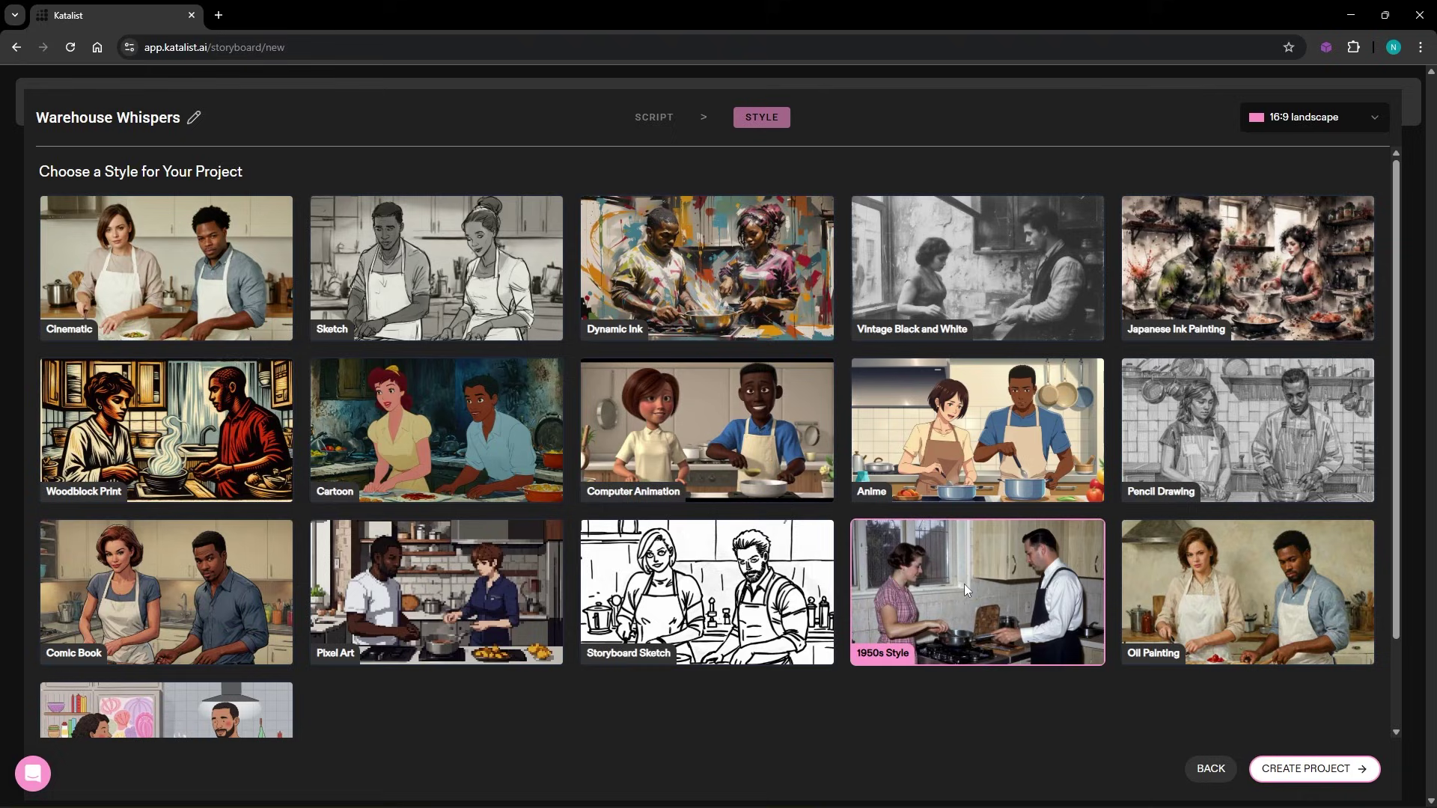
pyautogui.click(195, 605)
pyautogui.scroll(-2, 211, 488)
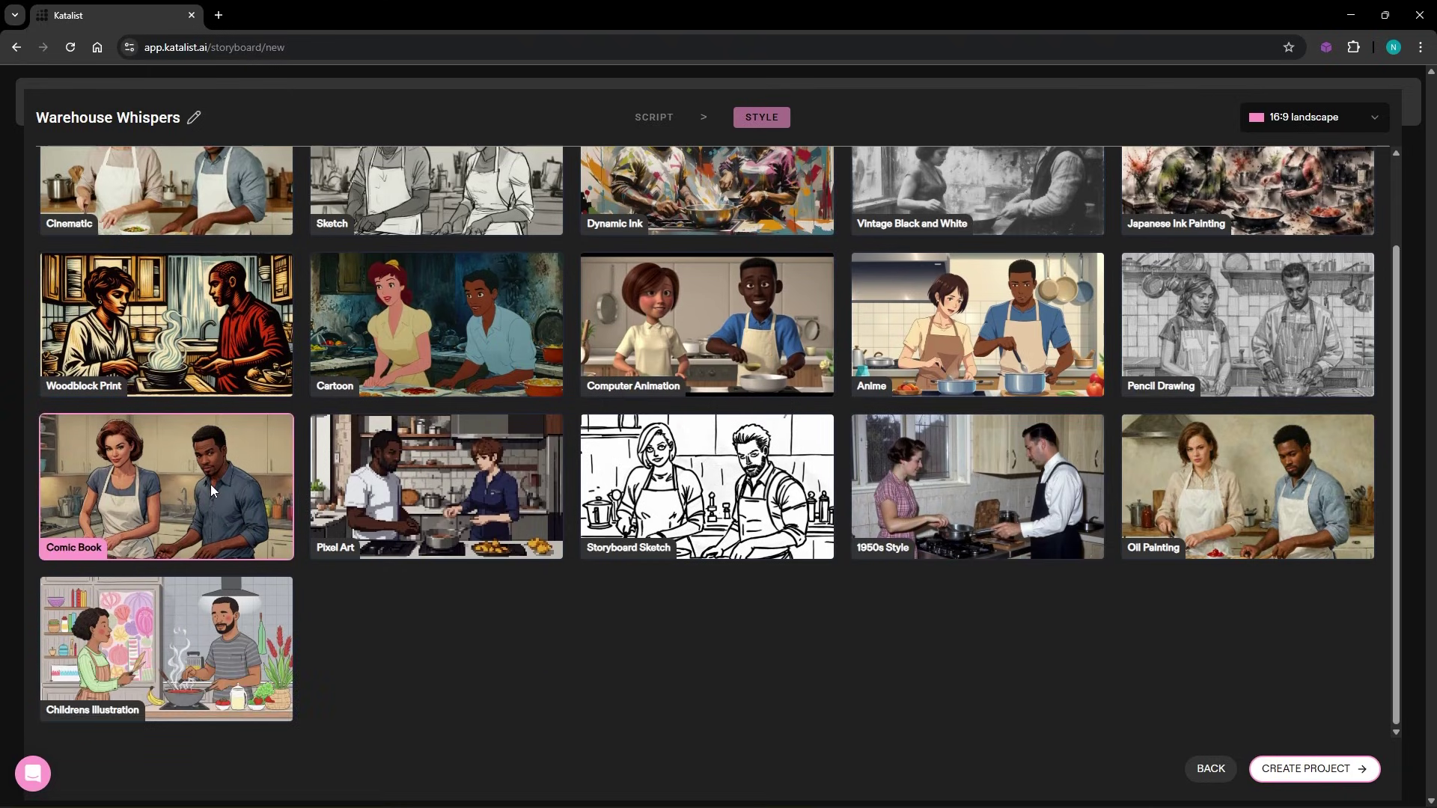
pyautogui.scroll(2, 210, 483)
# Apply the Cinematic style and create the project with the generated cast.
pyautogui.click(186, 292)
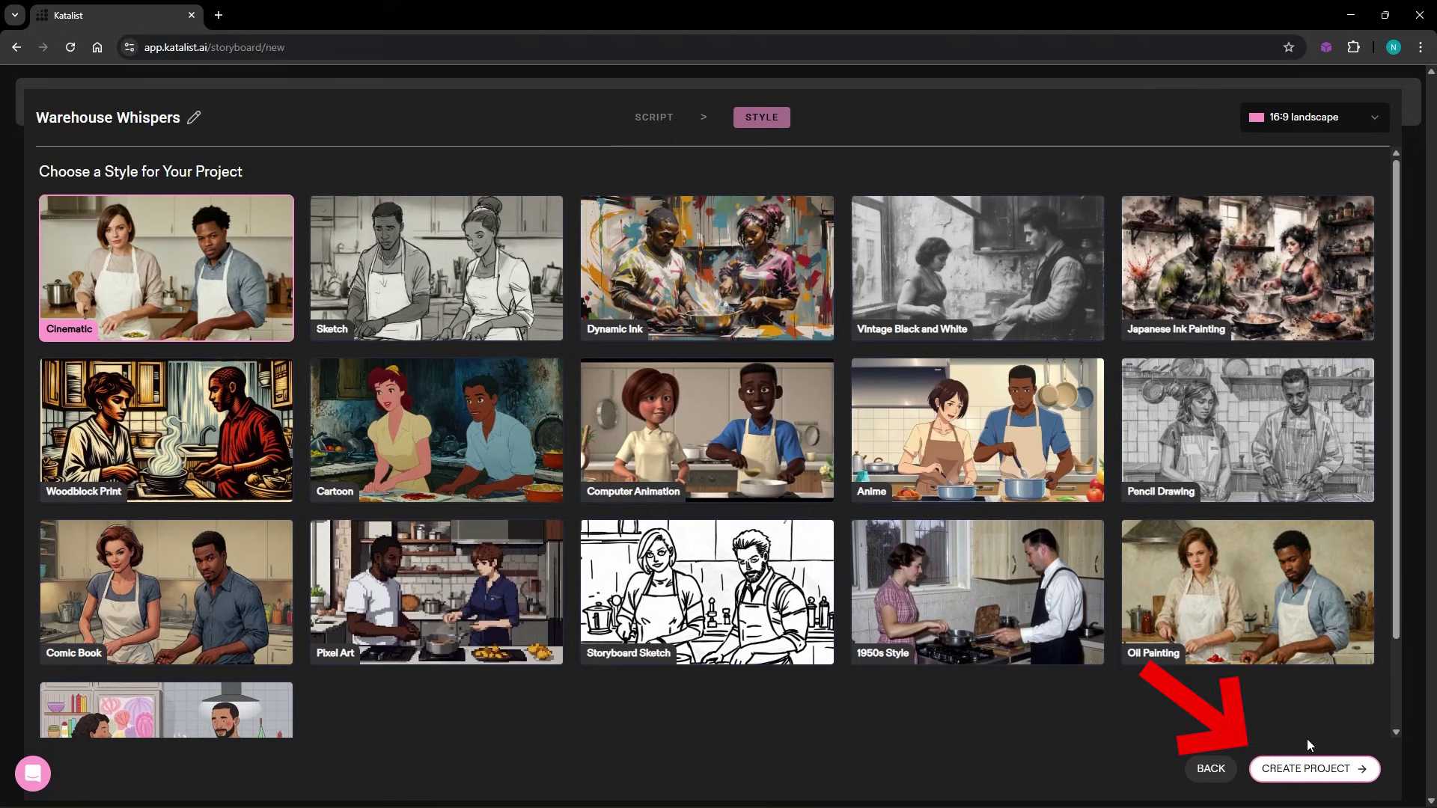
pyautogui.click(1311, 768)
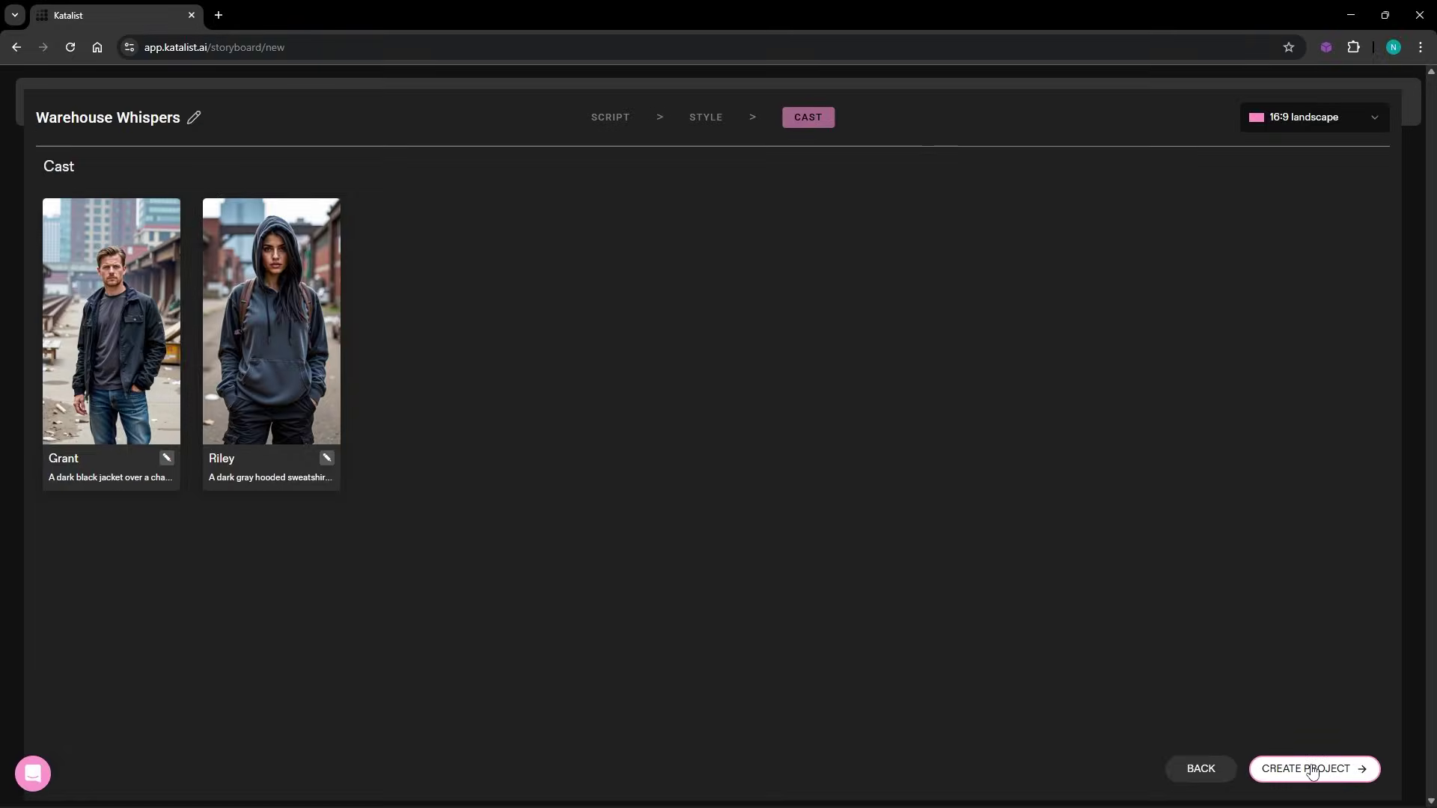
pyautogui.click(1311, 770)
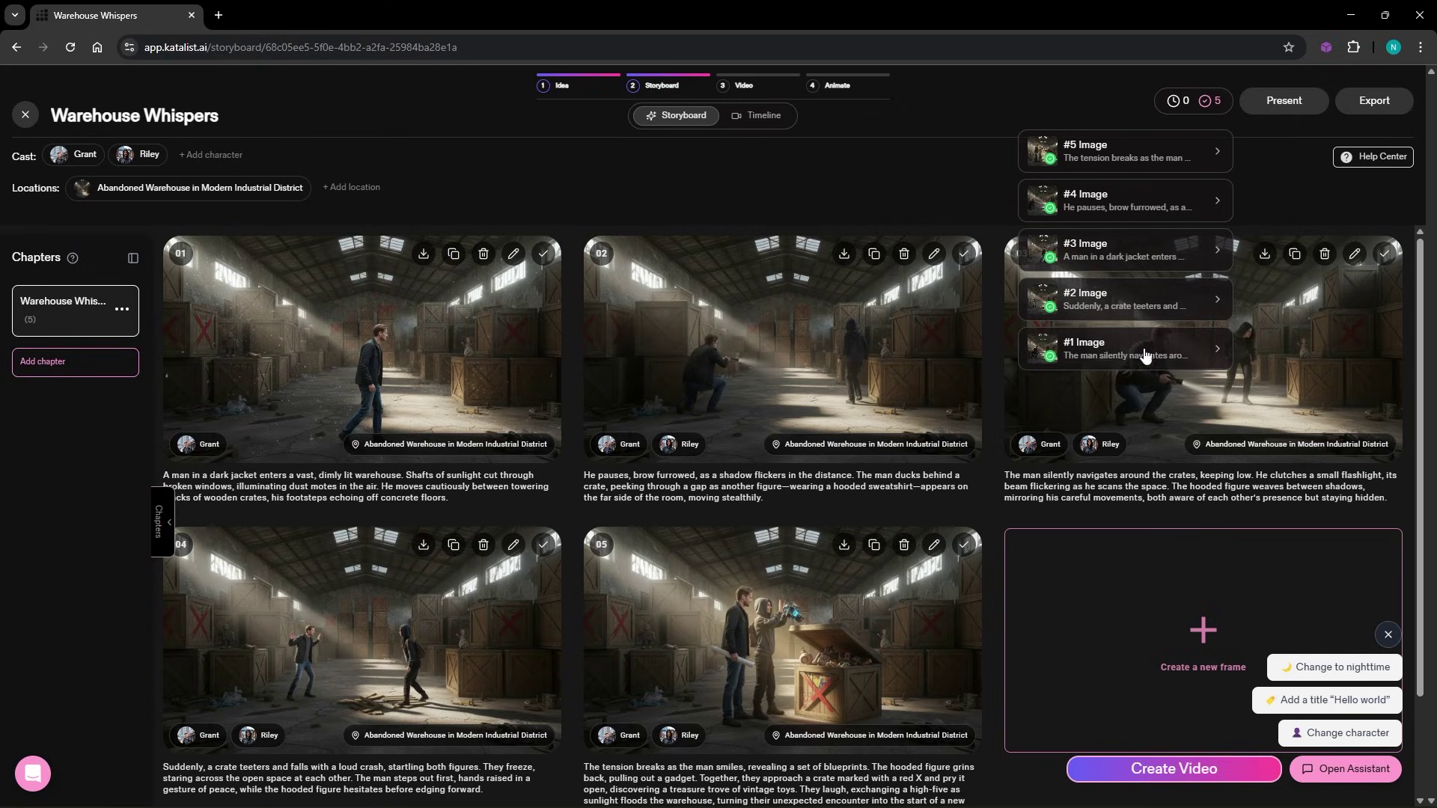
# Try adding an empty frame between the first and second storyboard frames and remove it again.
pyautogui.moveTo(567, 393)
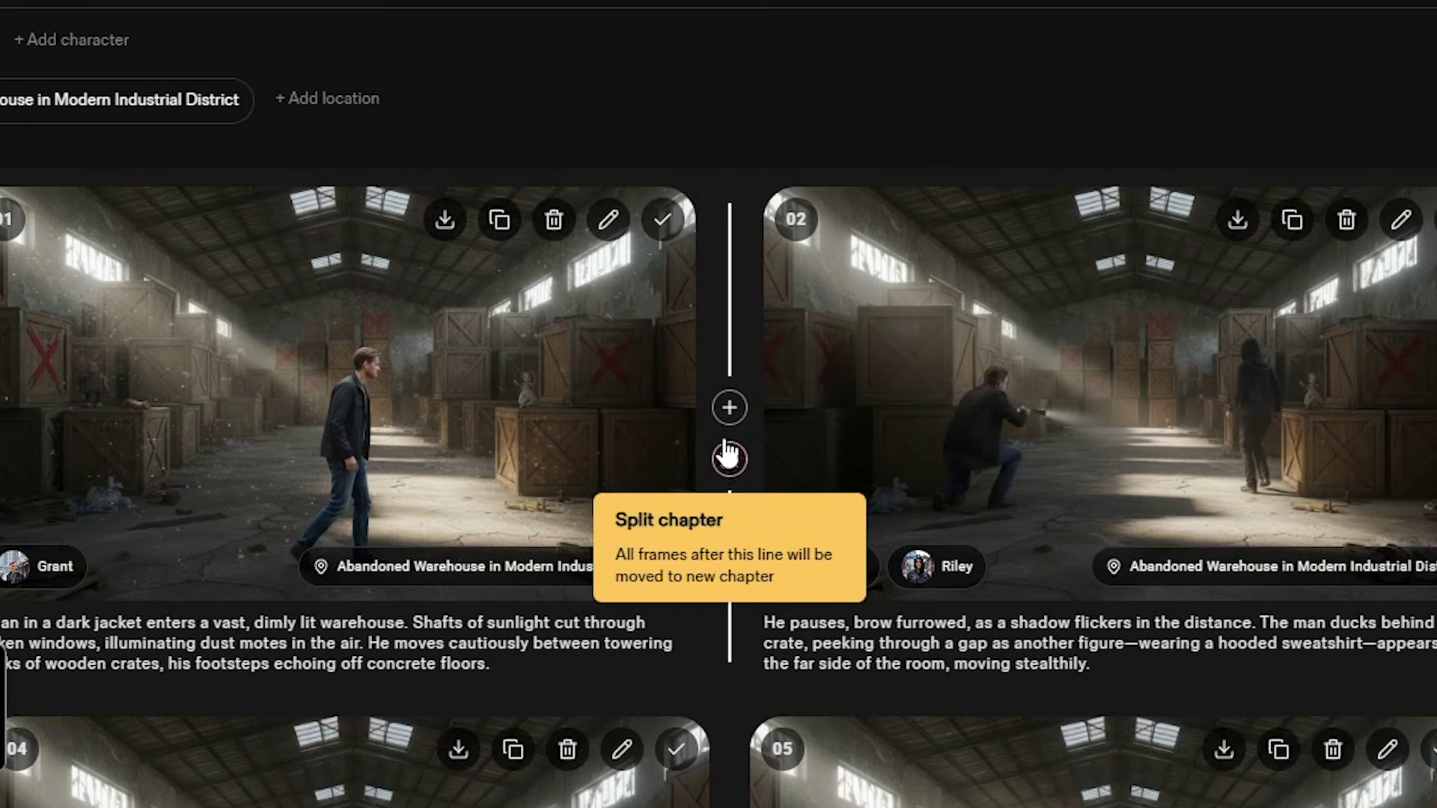
pyautogui.hscroll(4, 808, 416)
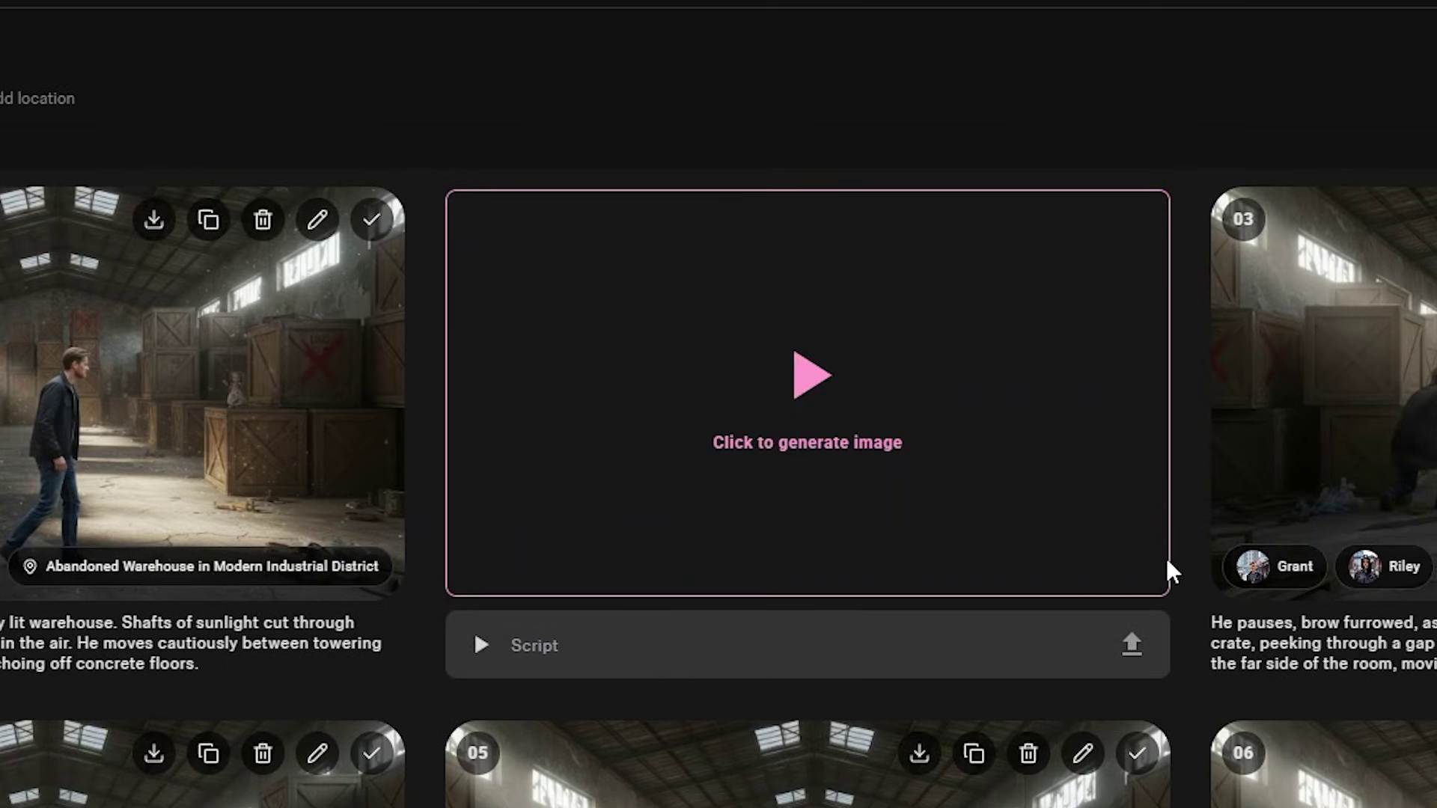
pyautogui.click(1117, 551)
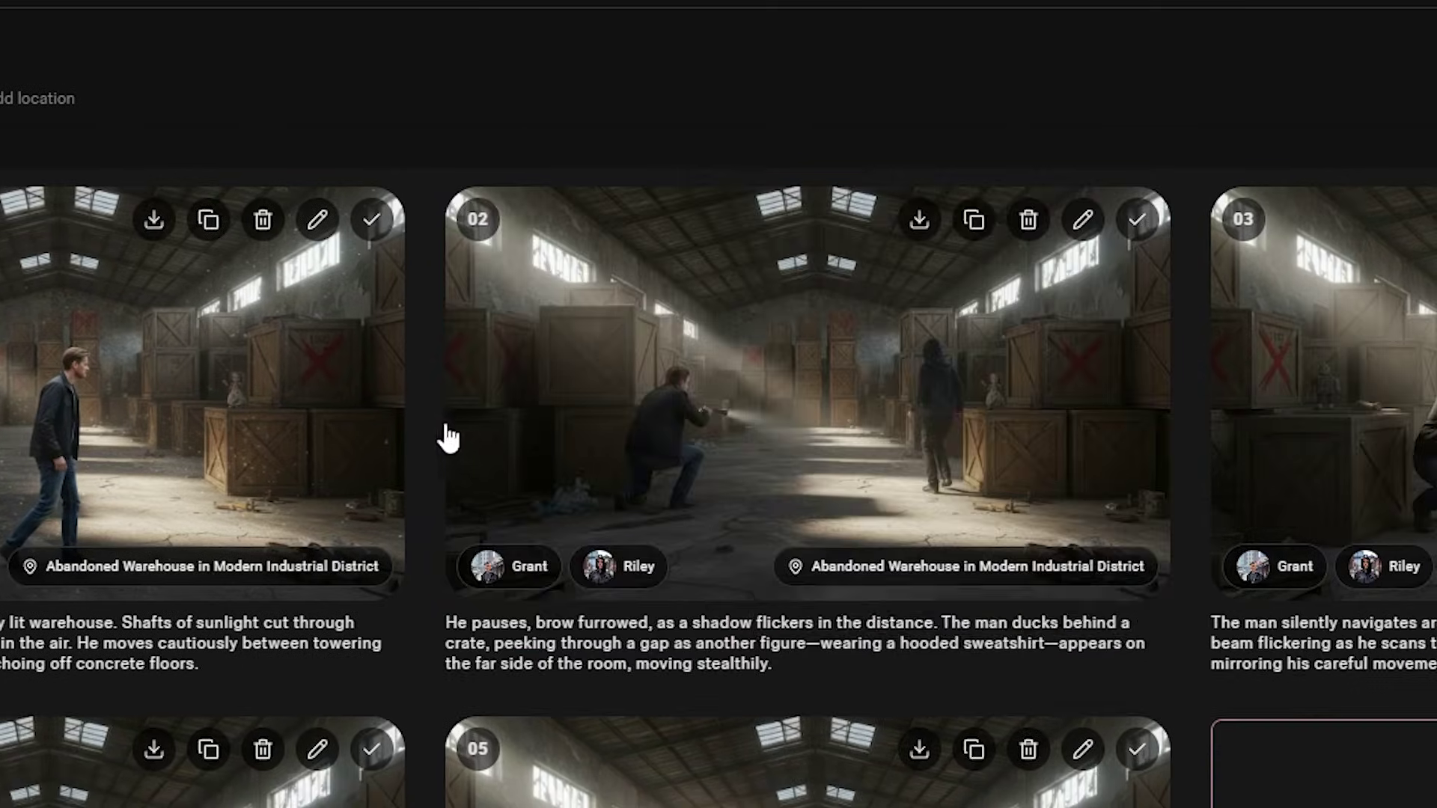
pyautogui.moveTo(421, 468)
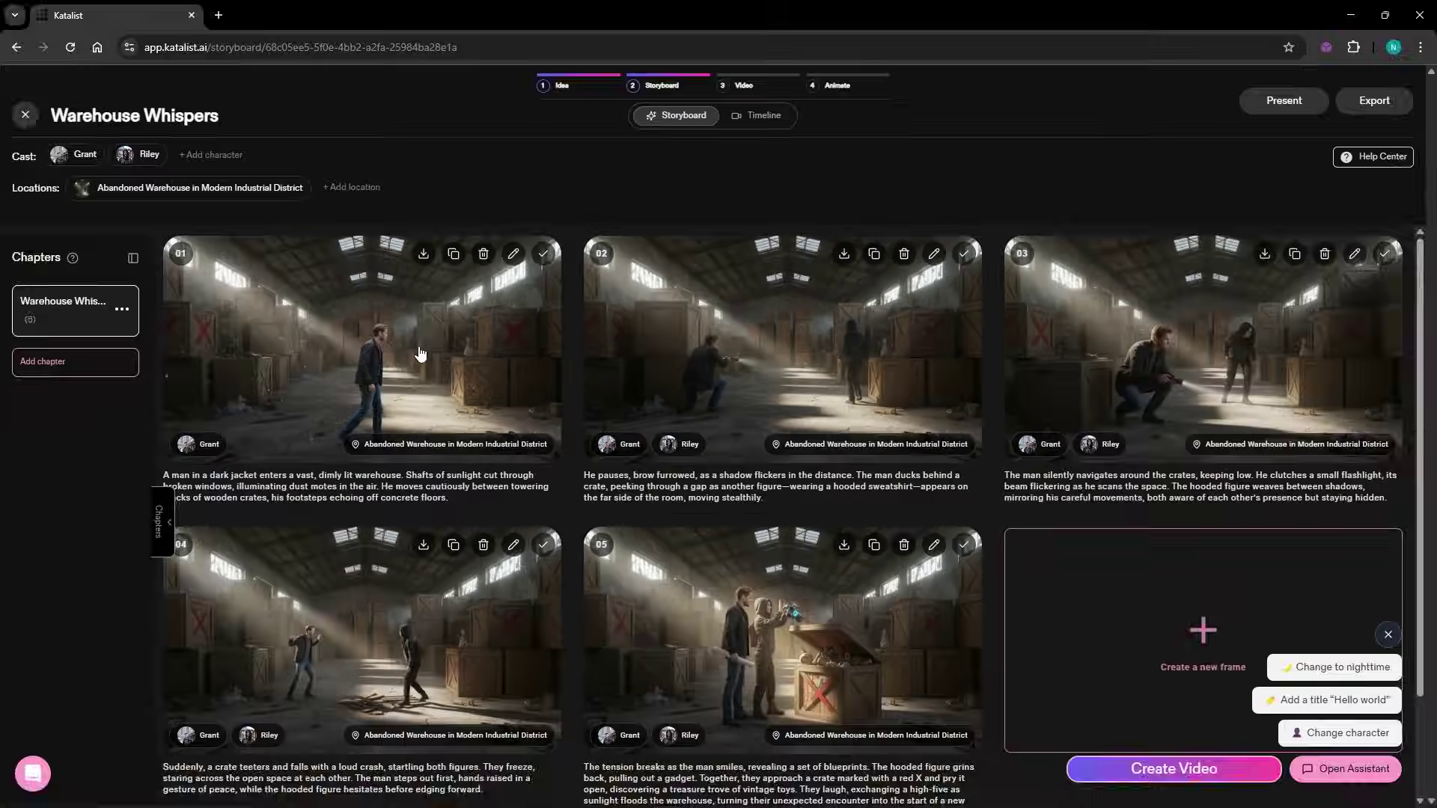
# Open the first frame in the image editor and reshape the camera crop by moving its lower-right corner outward and its left edge inward.
pyautogui.click(185, 401)
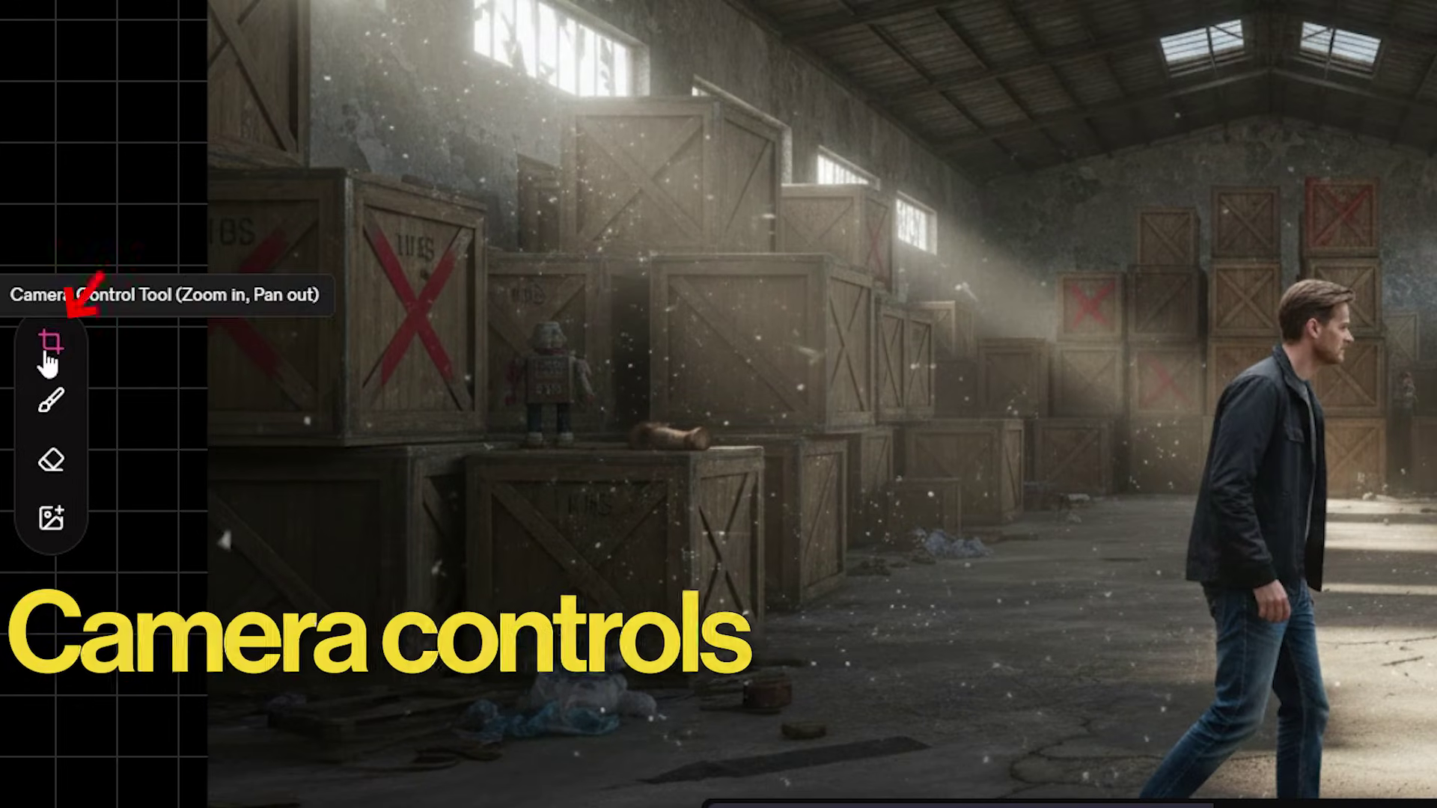
pyautogui.click(46, 351)
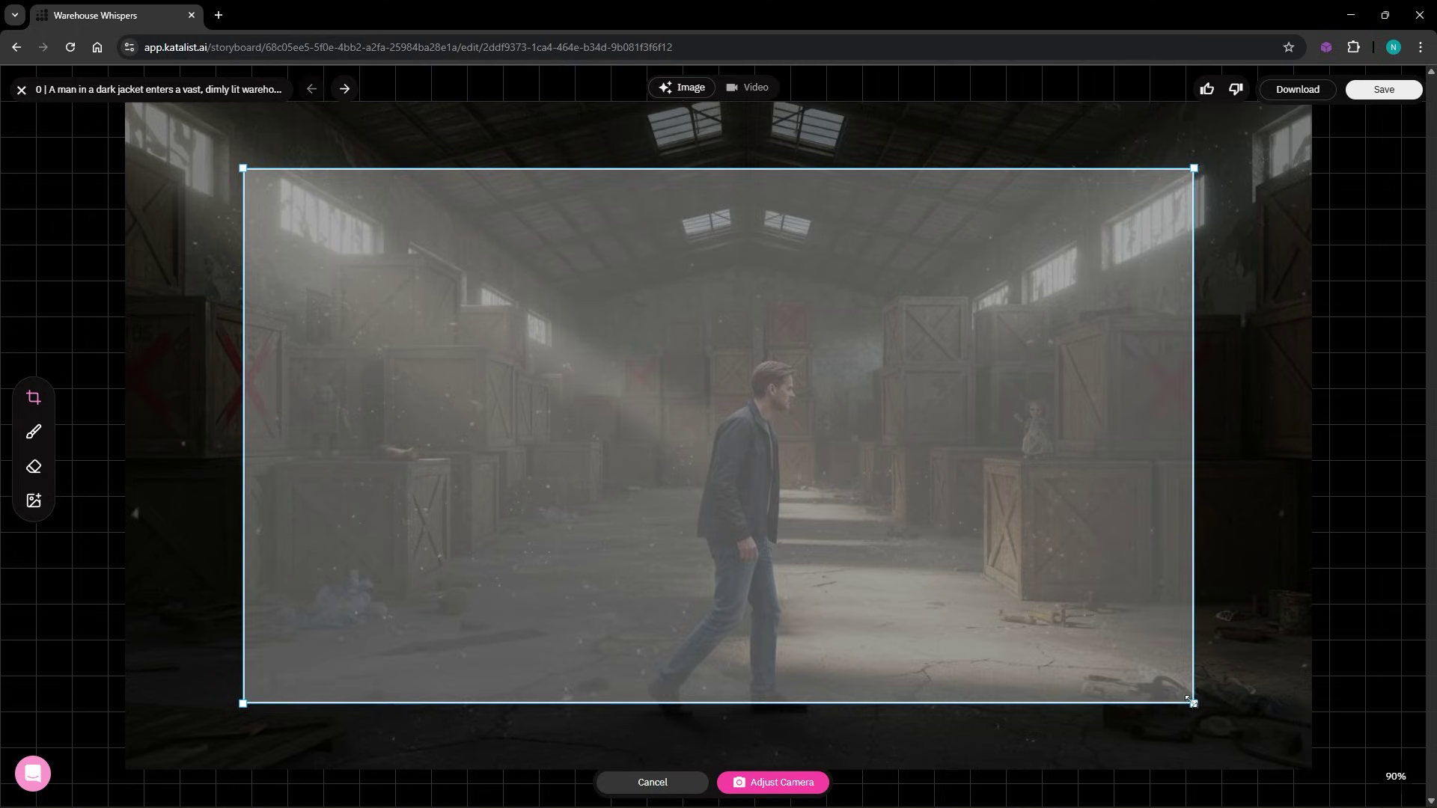
pyautogui.moveTo(1187, 698); pyautogui.dragTo(1222, 732)
pyautogui.moveTo(244, 532); pyautogui.dragTo(317, 531)
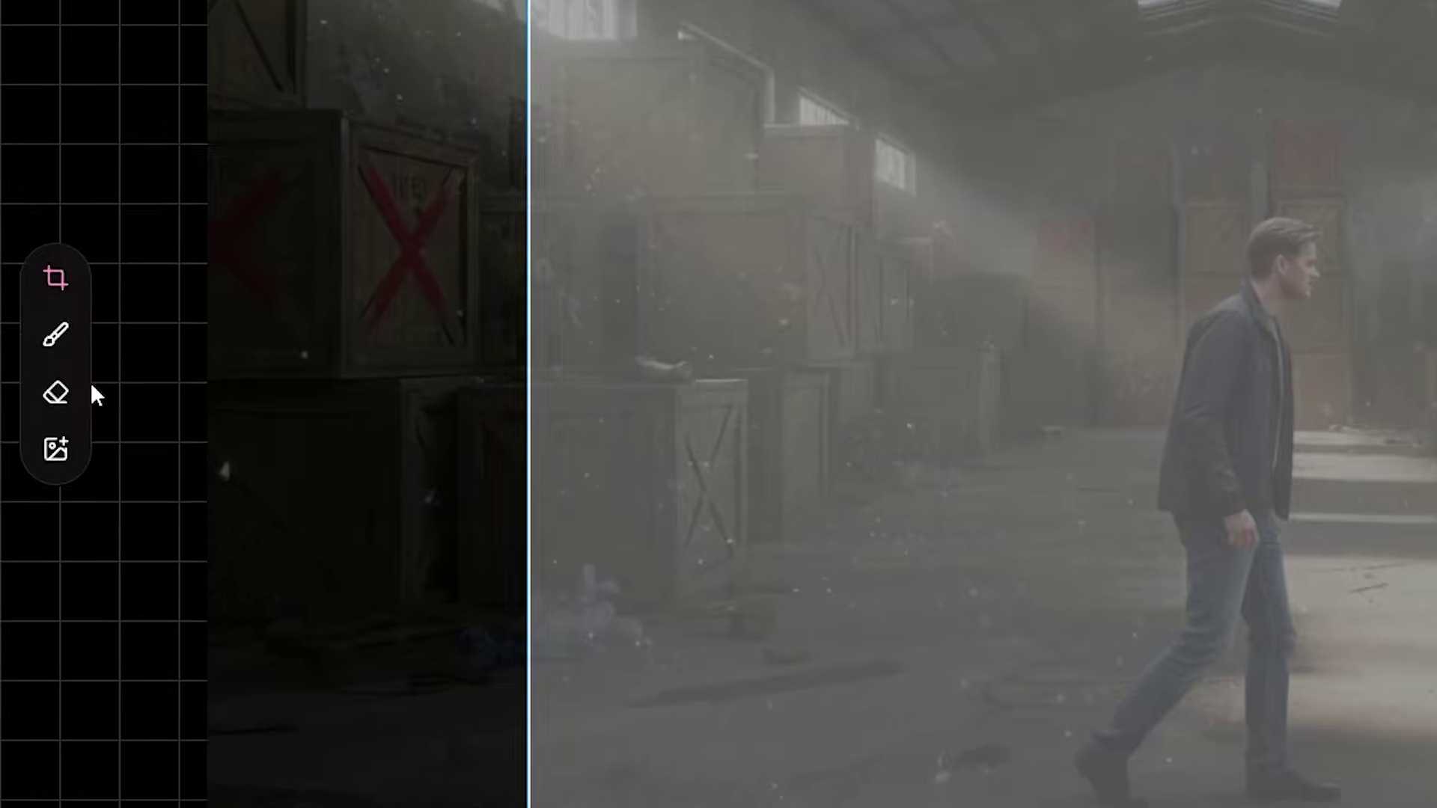
# Mask a patch of floor behind the walking man, generate "an abandoned robot" there and save the edited frame.
pyautogui.click(33, 432)
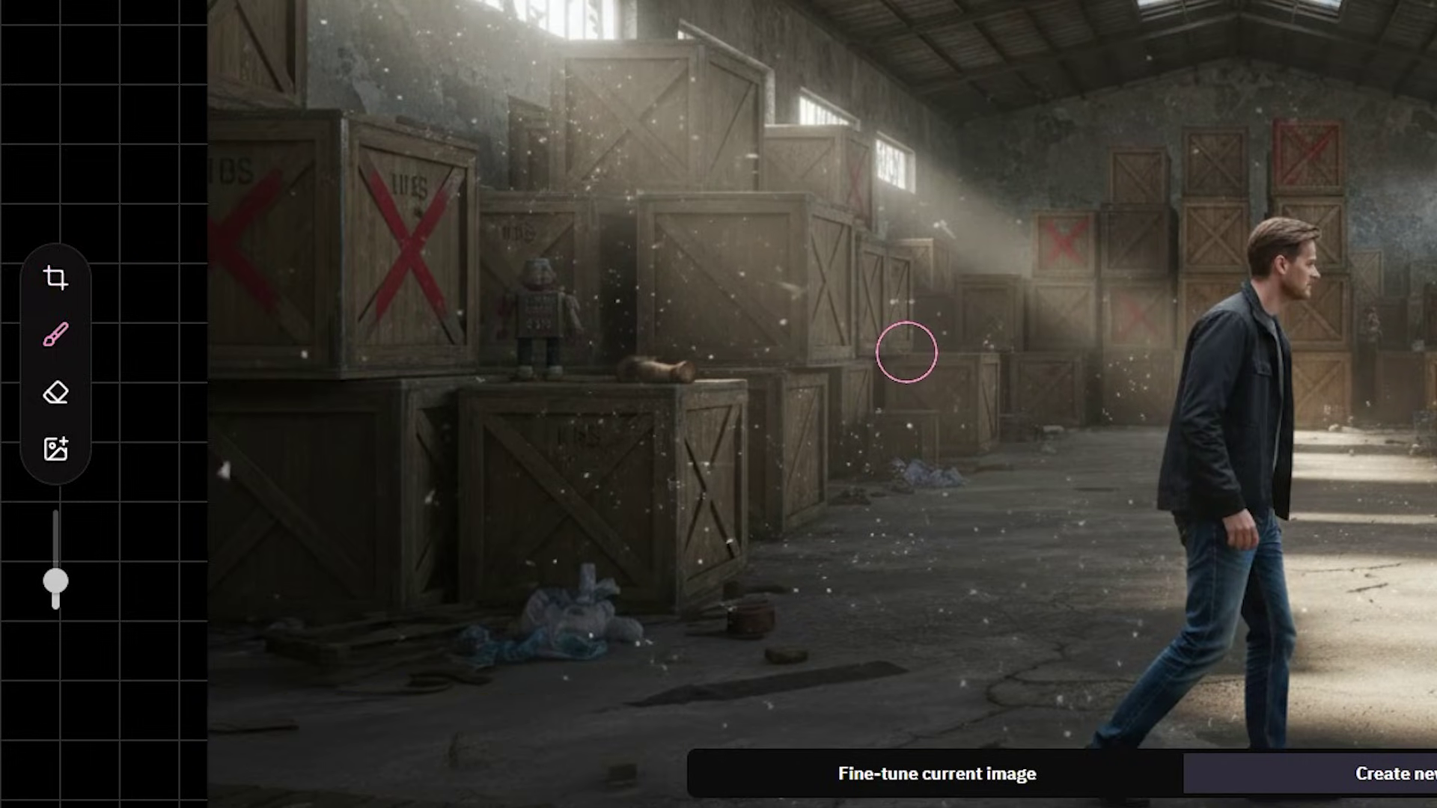
pyautogui.moveTo(981, 481)
pyautogui.mouseDown()
pyautogui.moveTo(1031, 374)
pyautogui.moveTo(1058, 487)
pyautogui.moveTo(1080, 395)
pyautogui.mouseUp()
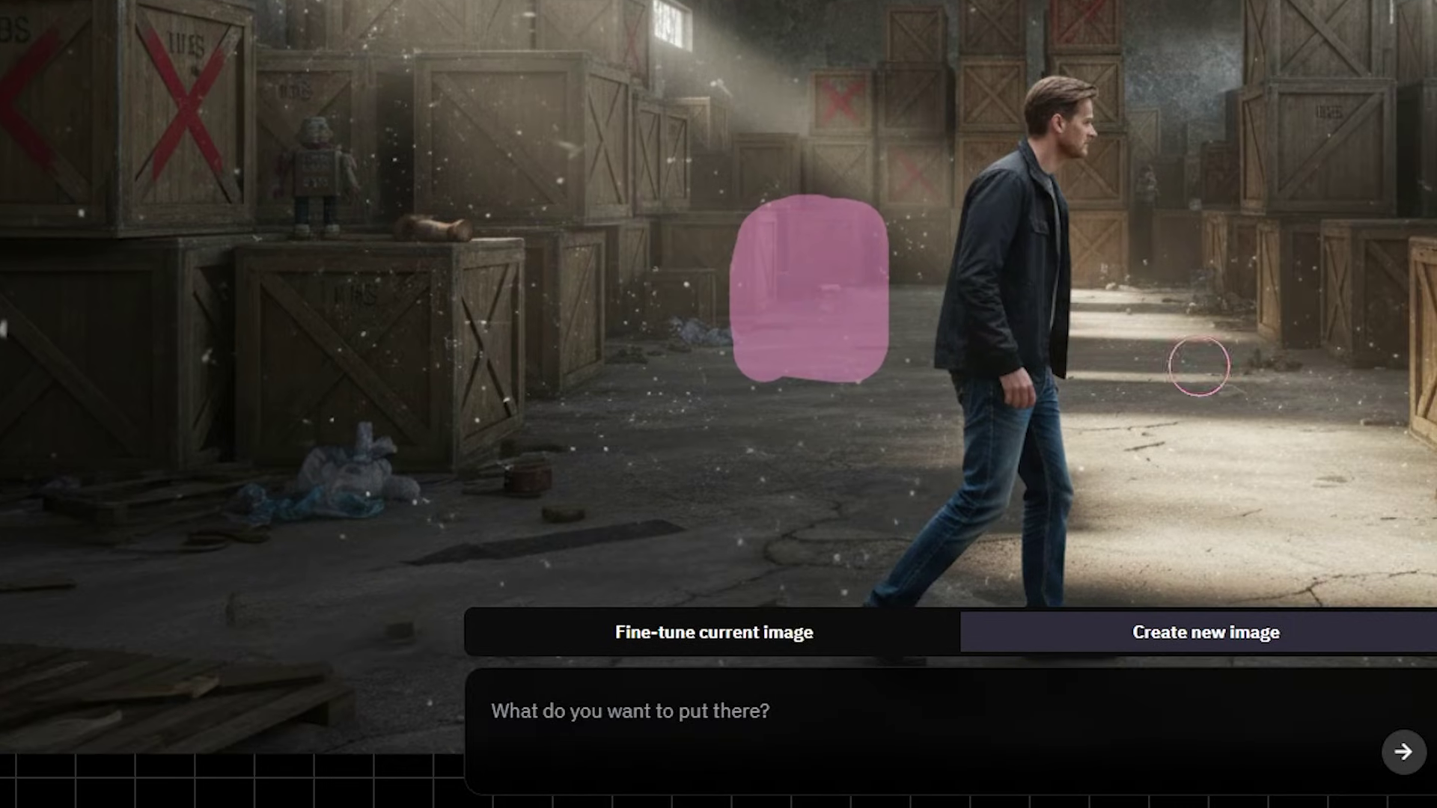
pyautogui.rightClick(819, 323)
pyautogui.press('Escape')
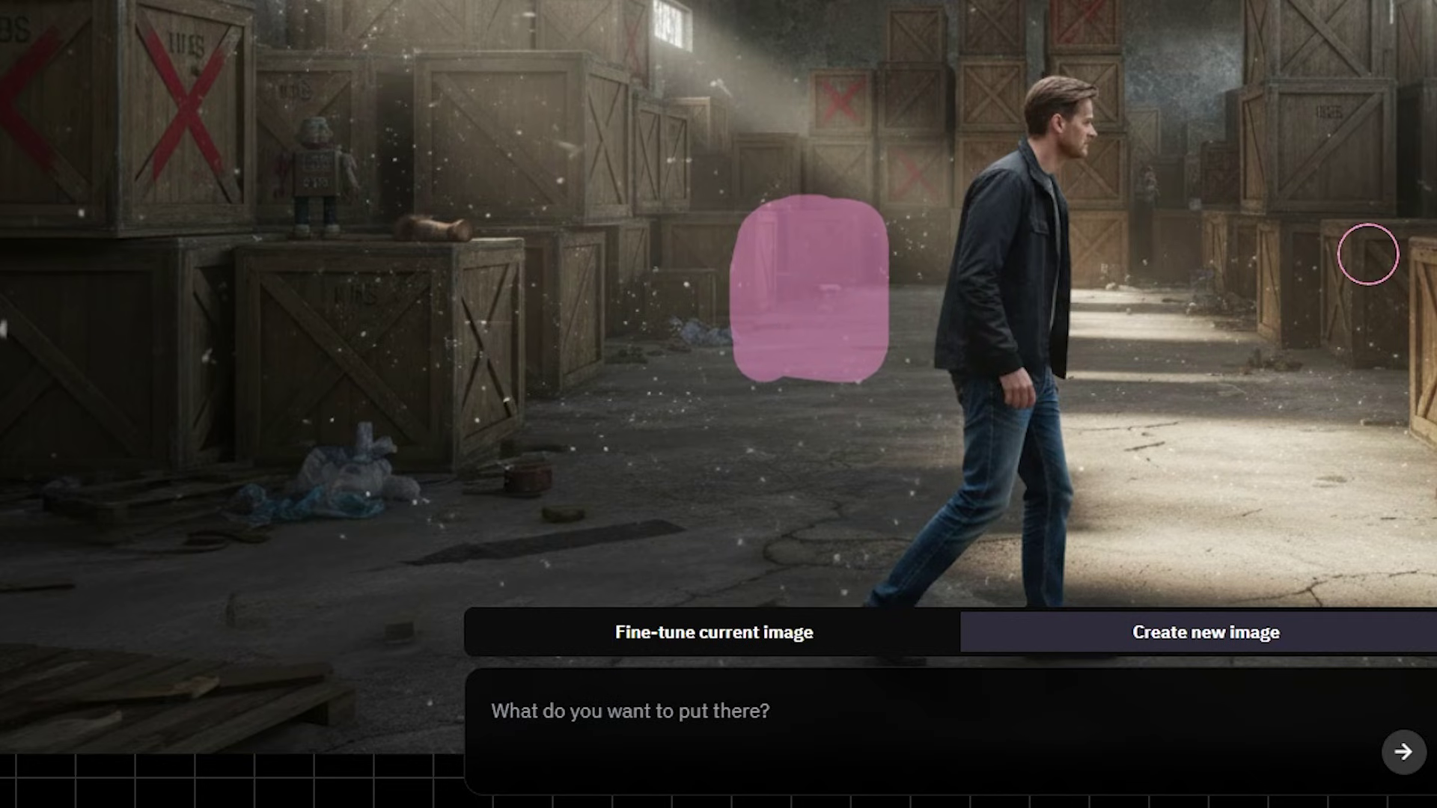
pyautogui.write('an abandoned robot')
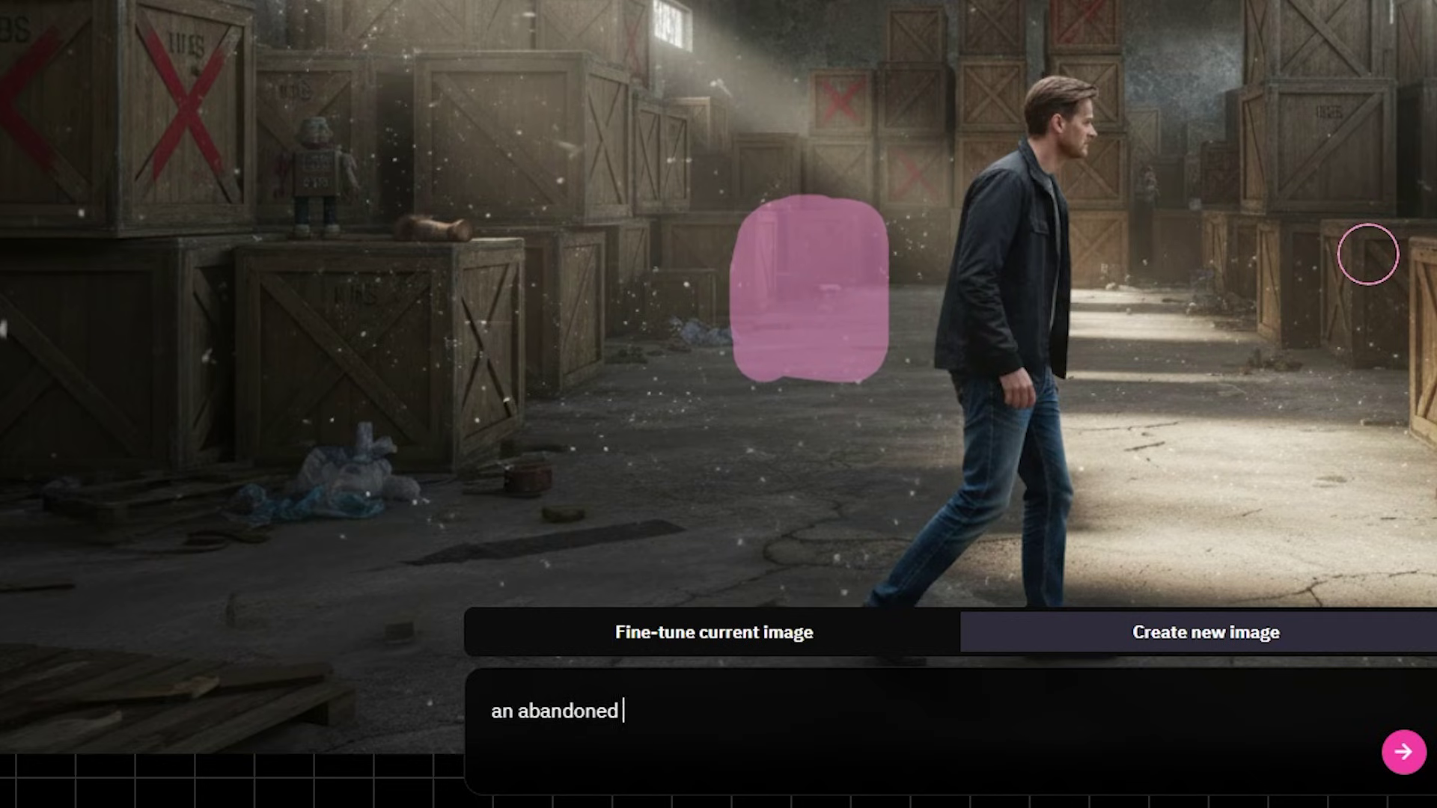
pyautogui.click(1403, 752)
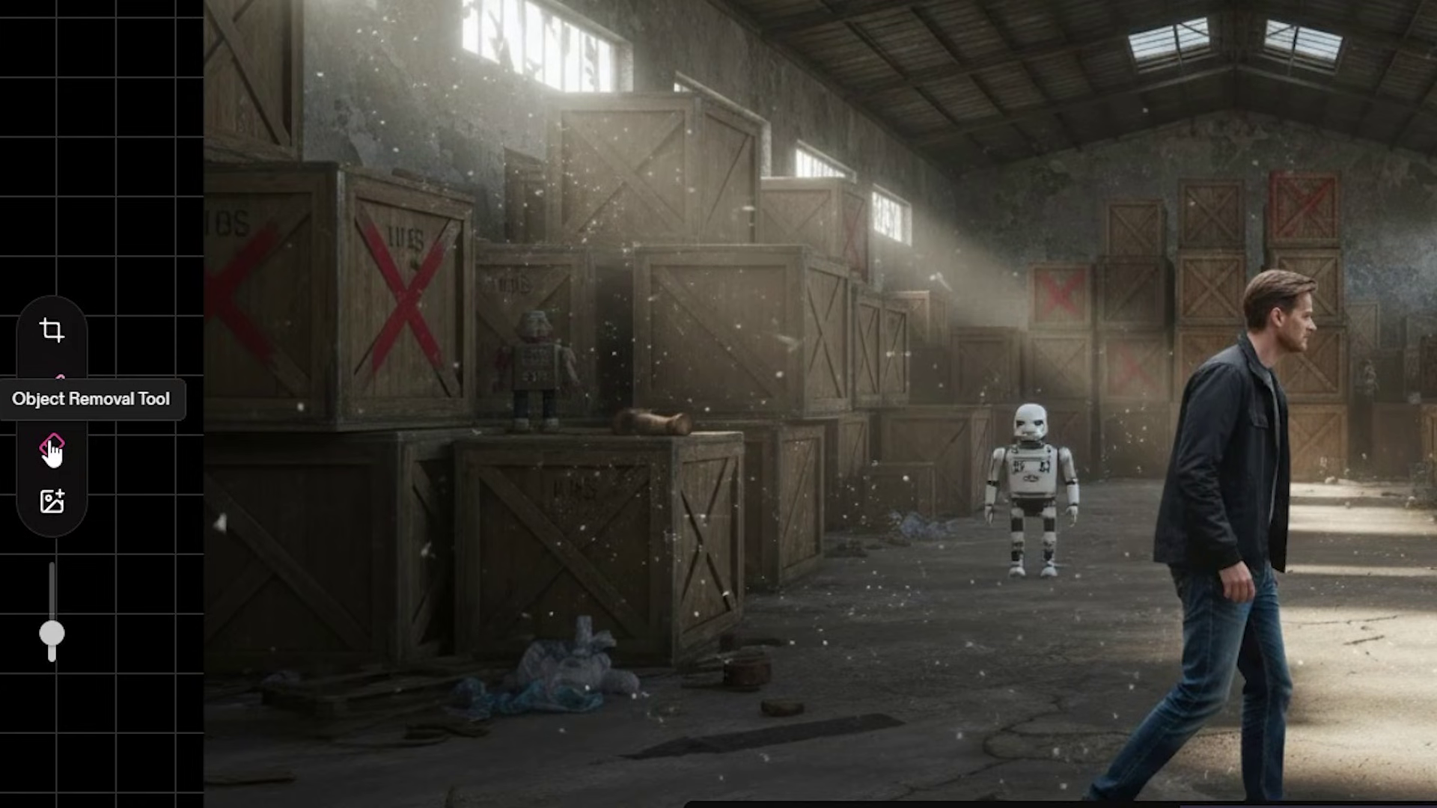
pyautogui.click(52, 449)
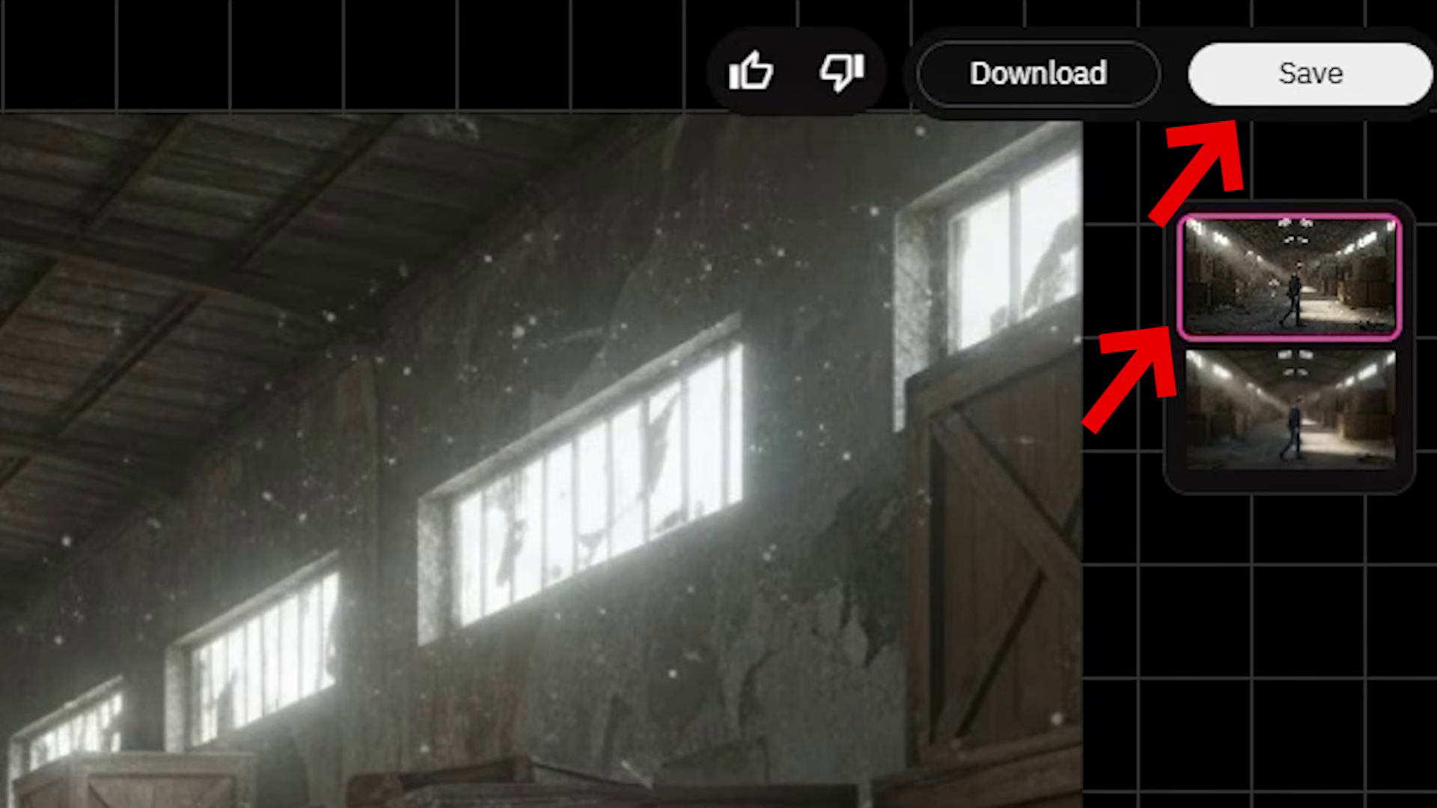
pyautogui.click(1308, 75)
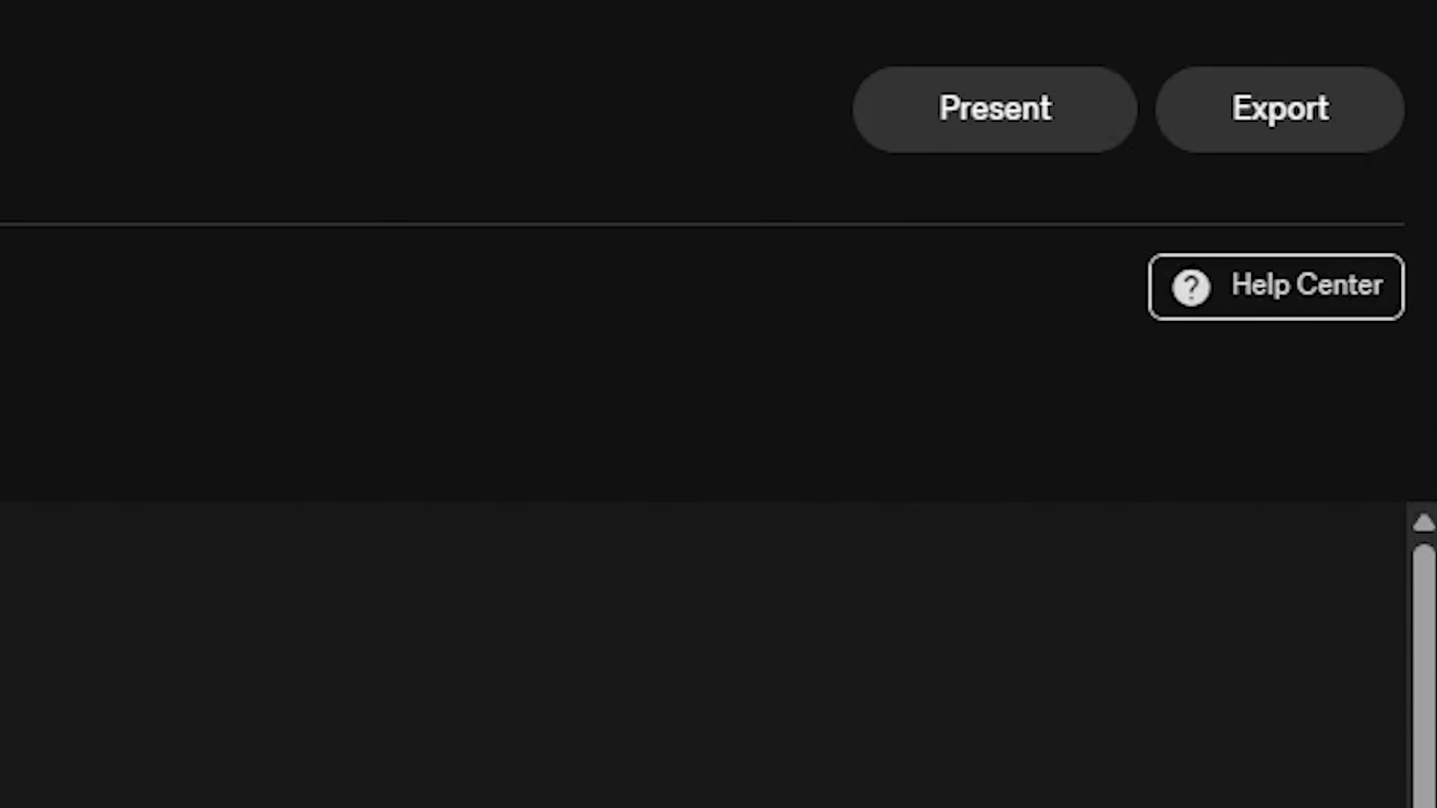
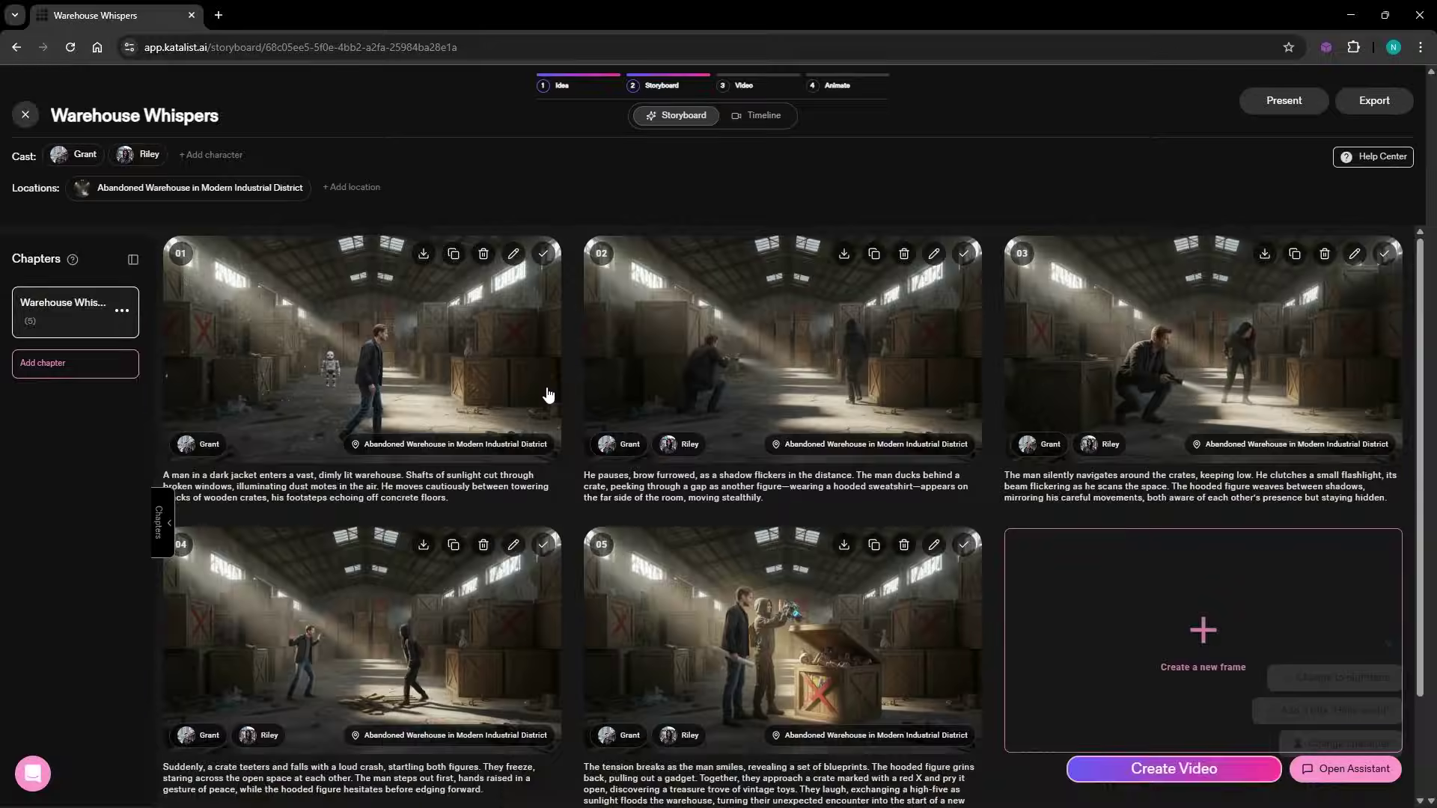
# Open the timeline's option for generating all videos and compare the credit costs, speed and quality of the available video models.
pyautogui.click(762, 120)
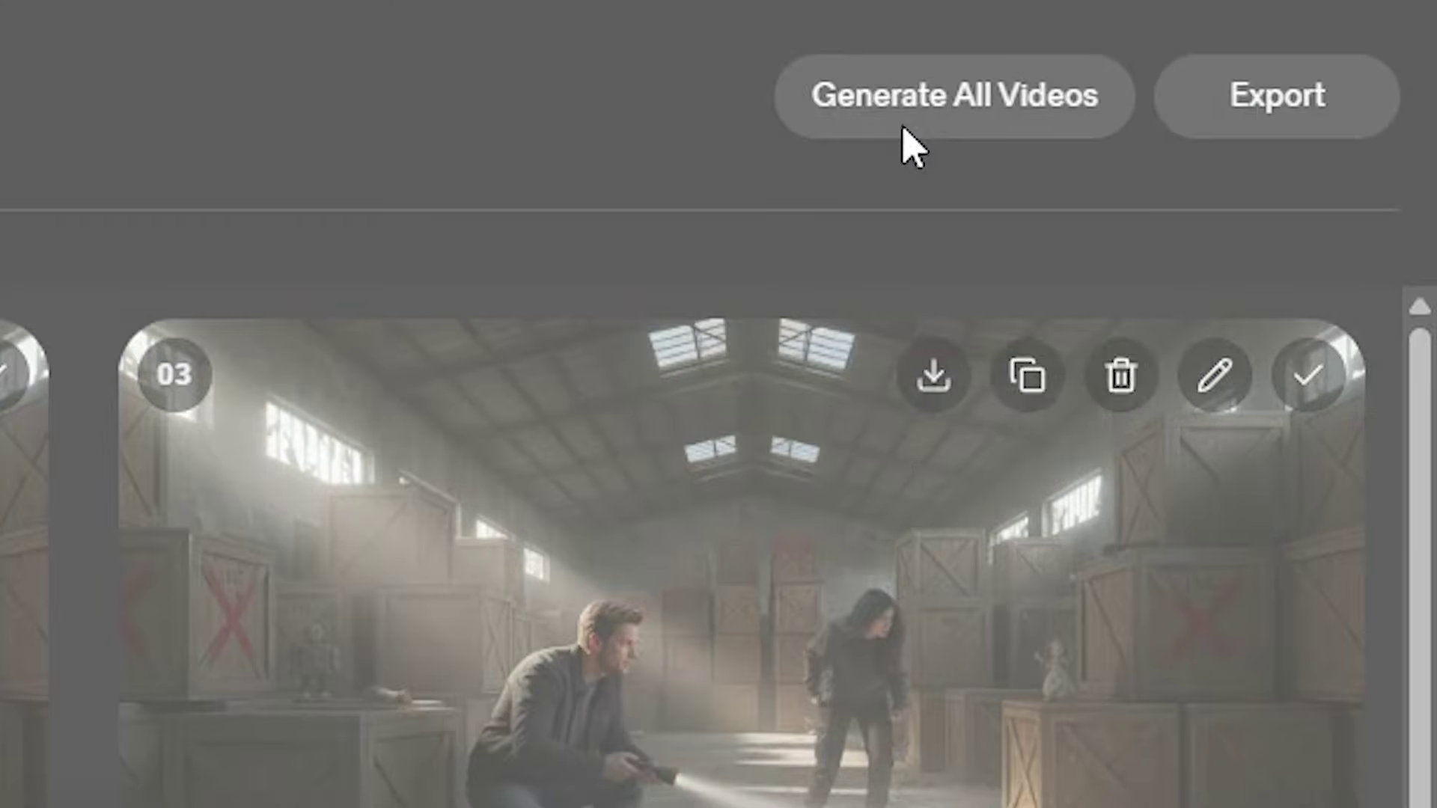
pyautogui.click(908, 134)
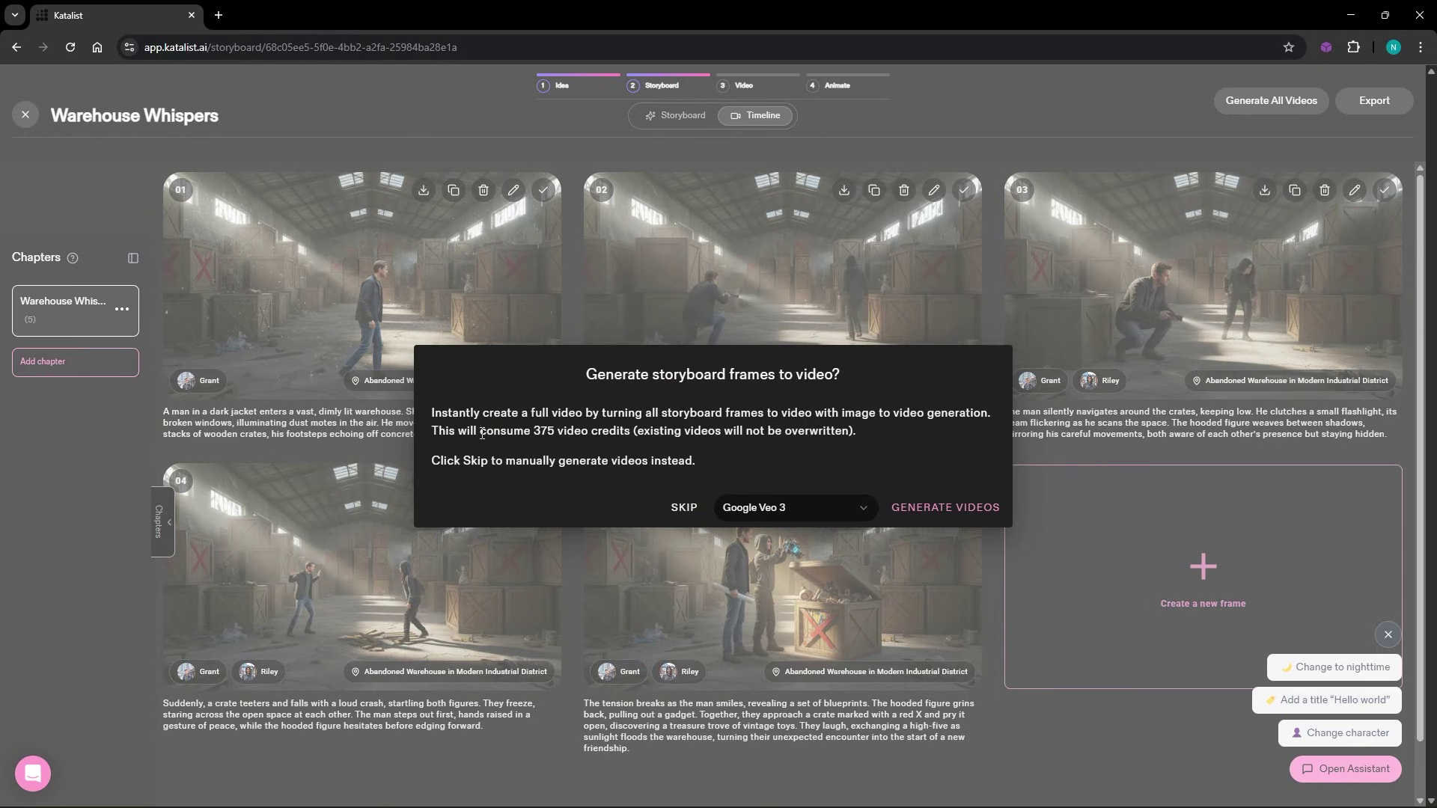
pyautogui.click(853, 515)
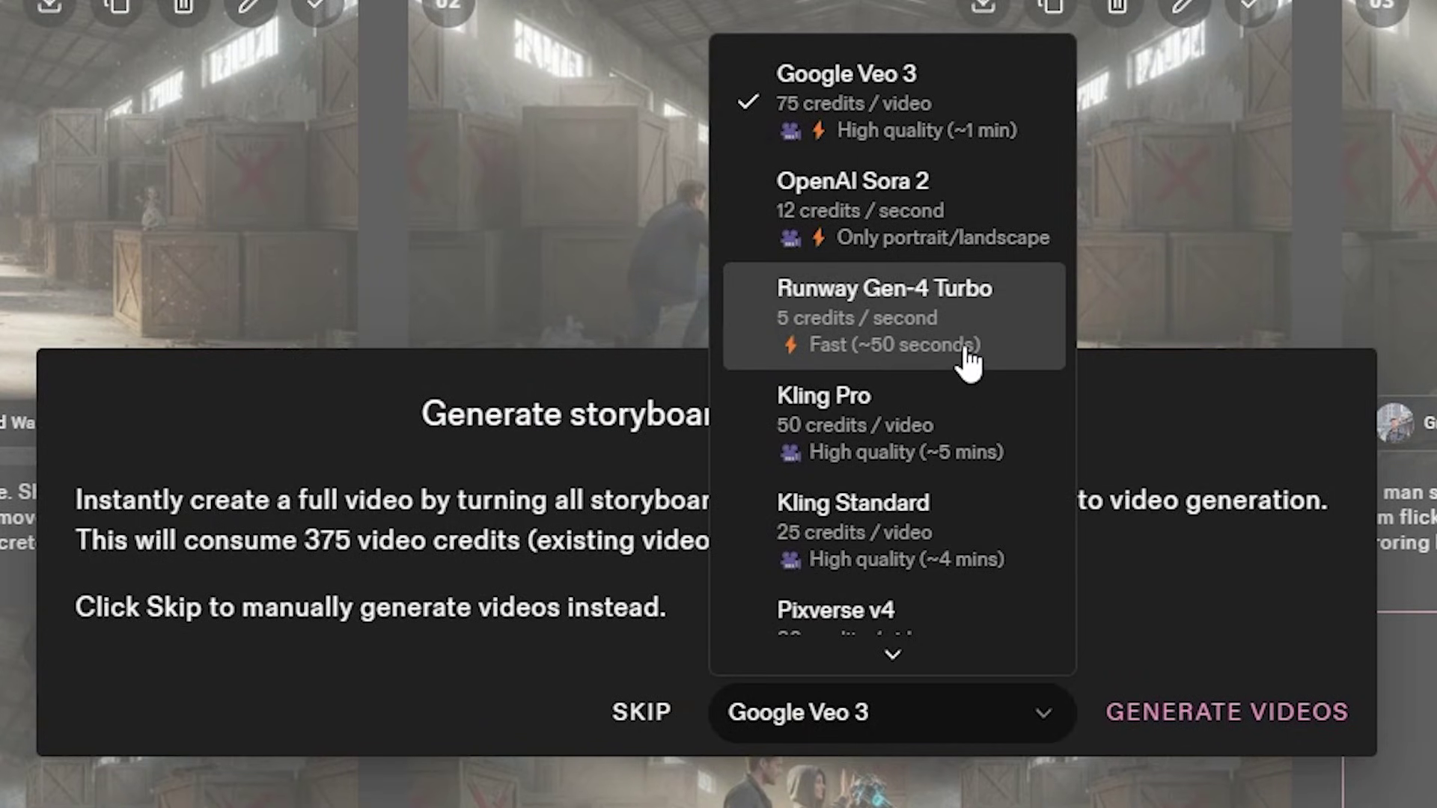
pyautogui.scroll(-3, 965, 359)
pyautogui.scroll(1, 924, 284)
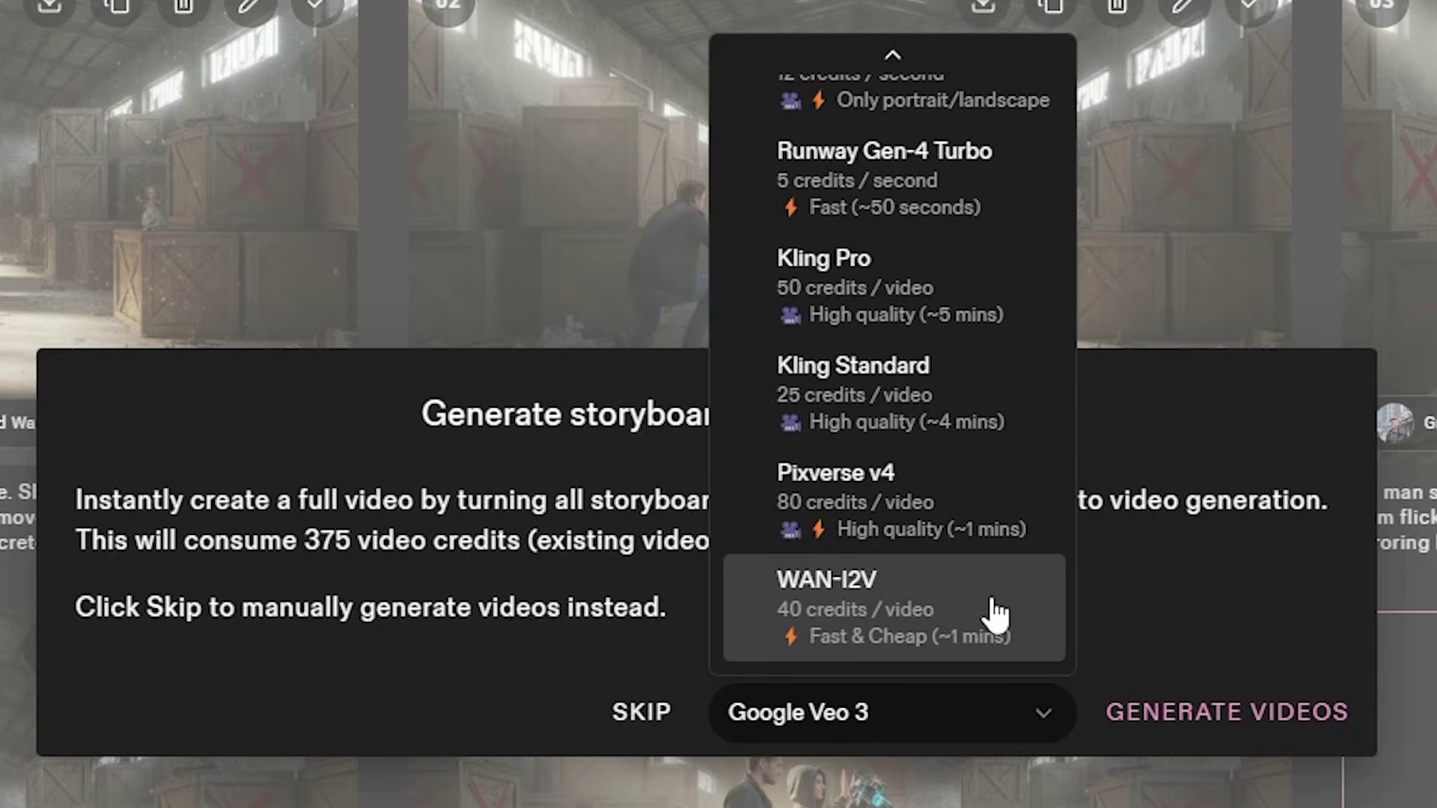
pyautogui.scroll(2, 995, 615)
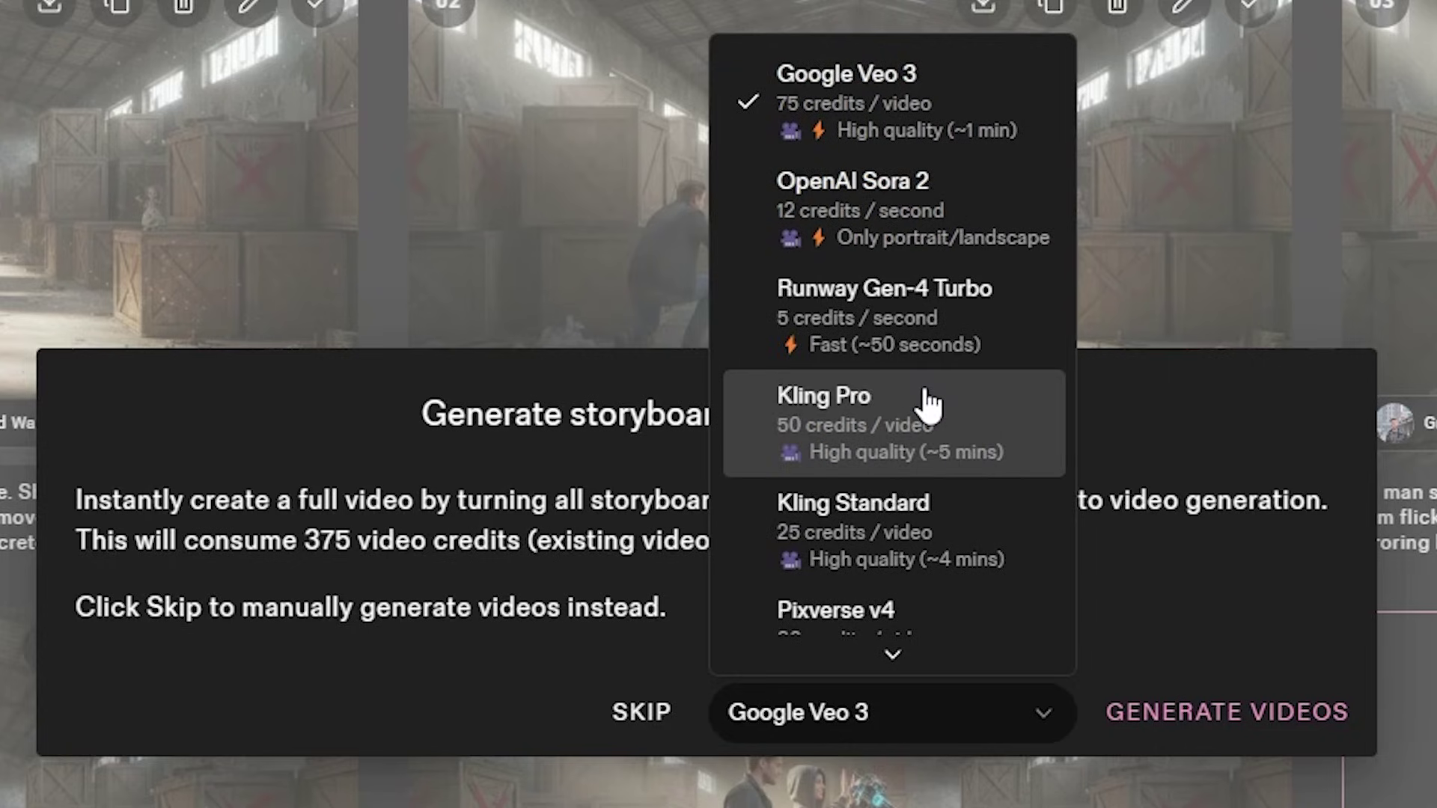
pyautogui.scroll(-2, 924, 402)
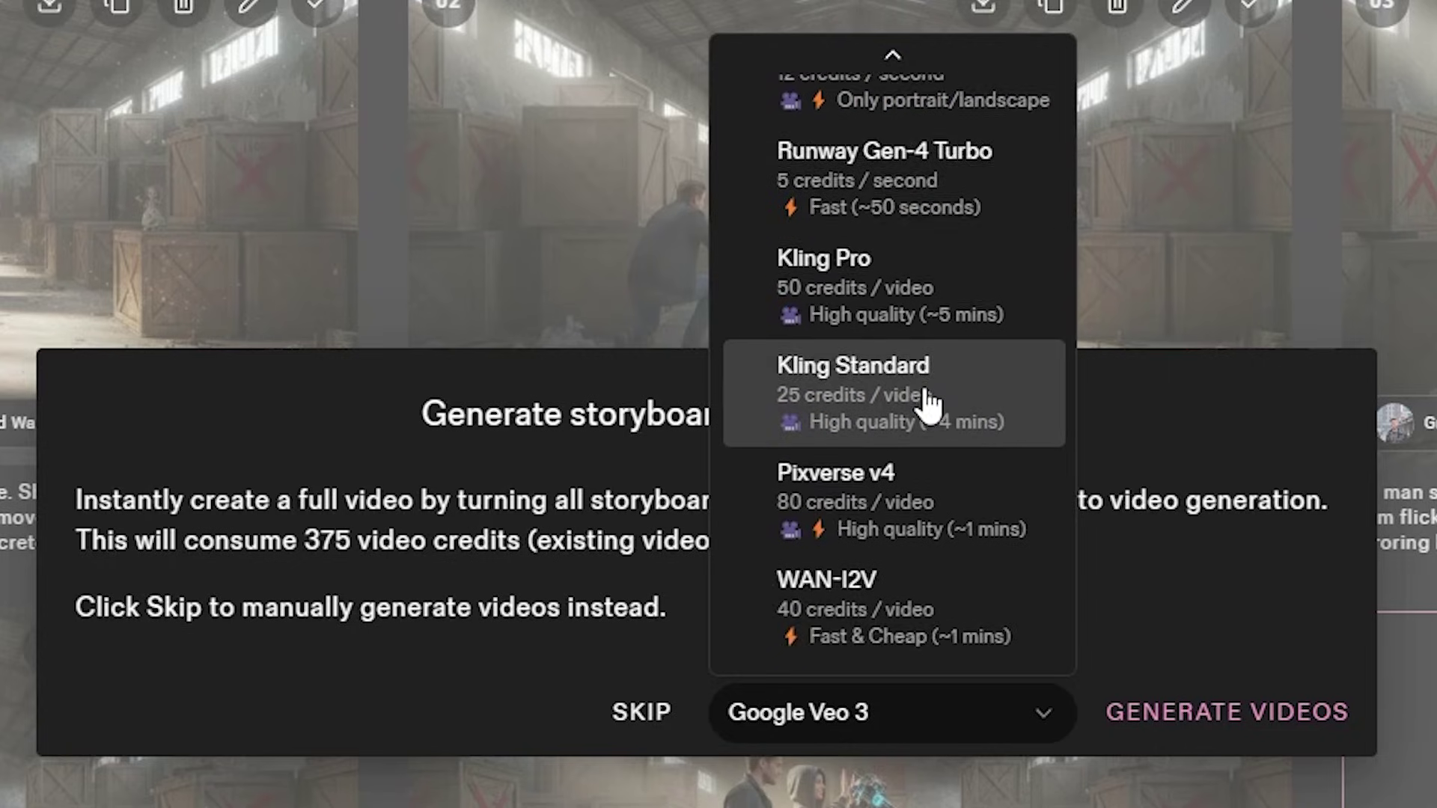
pyautogui.scroll(2, 925, 402)
# Choose Google Veo 3 as the model and generate videos from all storyboard frames.
pyautogui.click(930, 116)
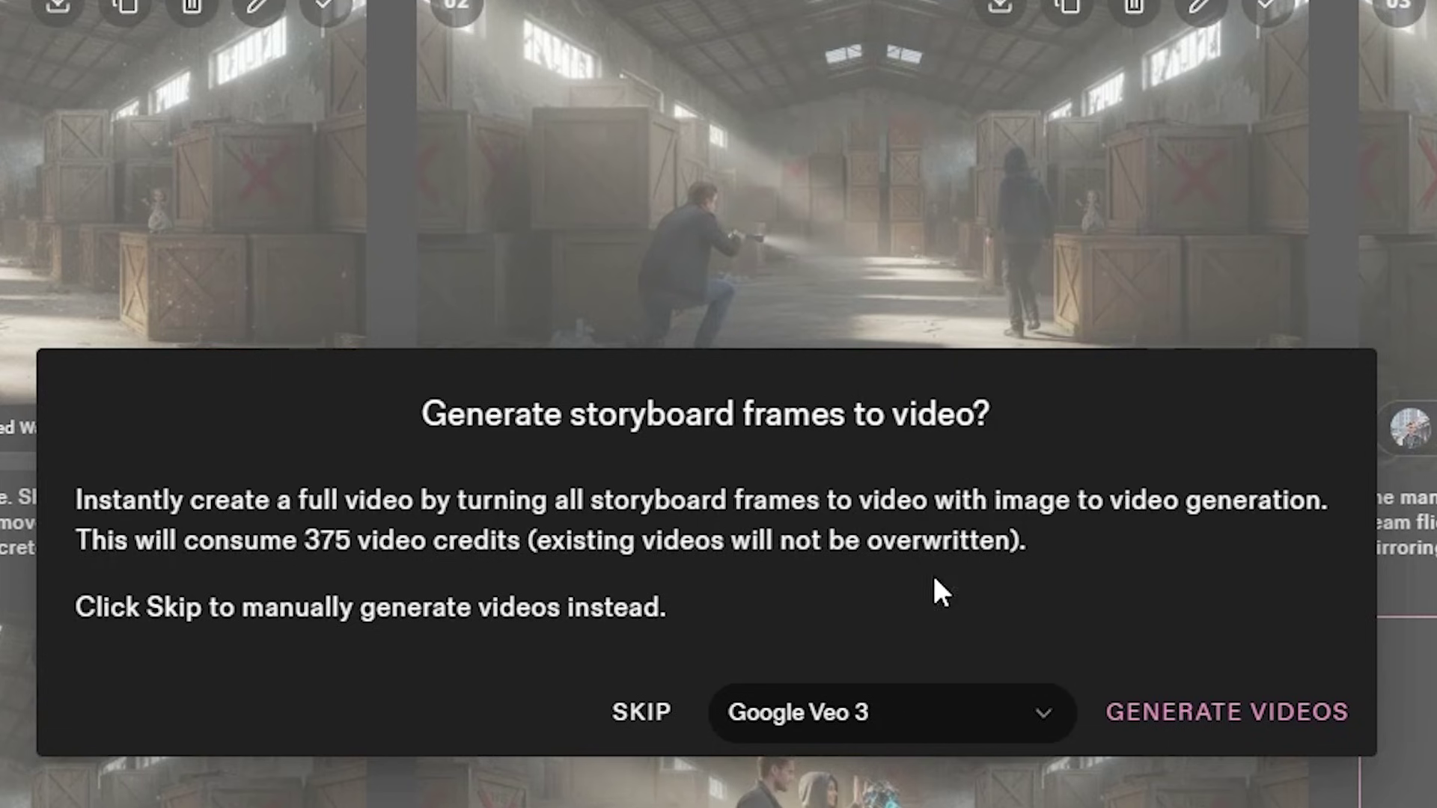
pyautogui.click(964, 729)
pyautogui.scroll(-2, 952, 359)
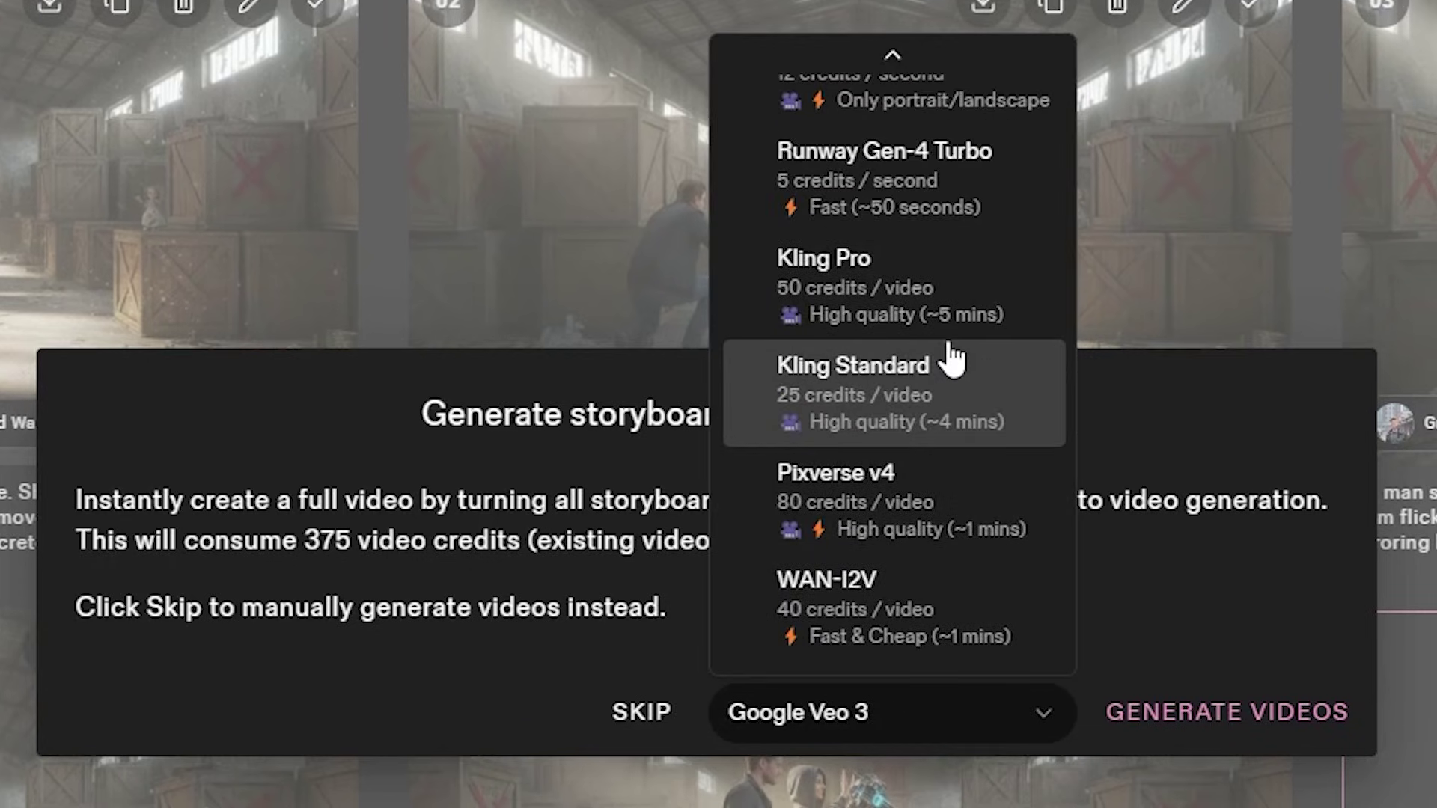
pyautogui.scroll(2, 954, 352)
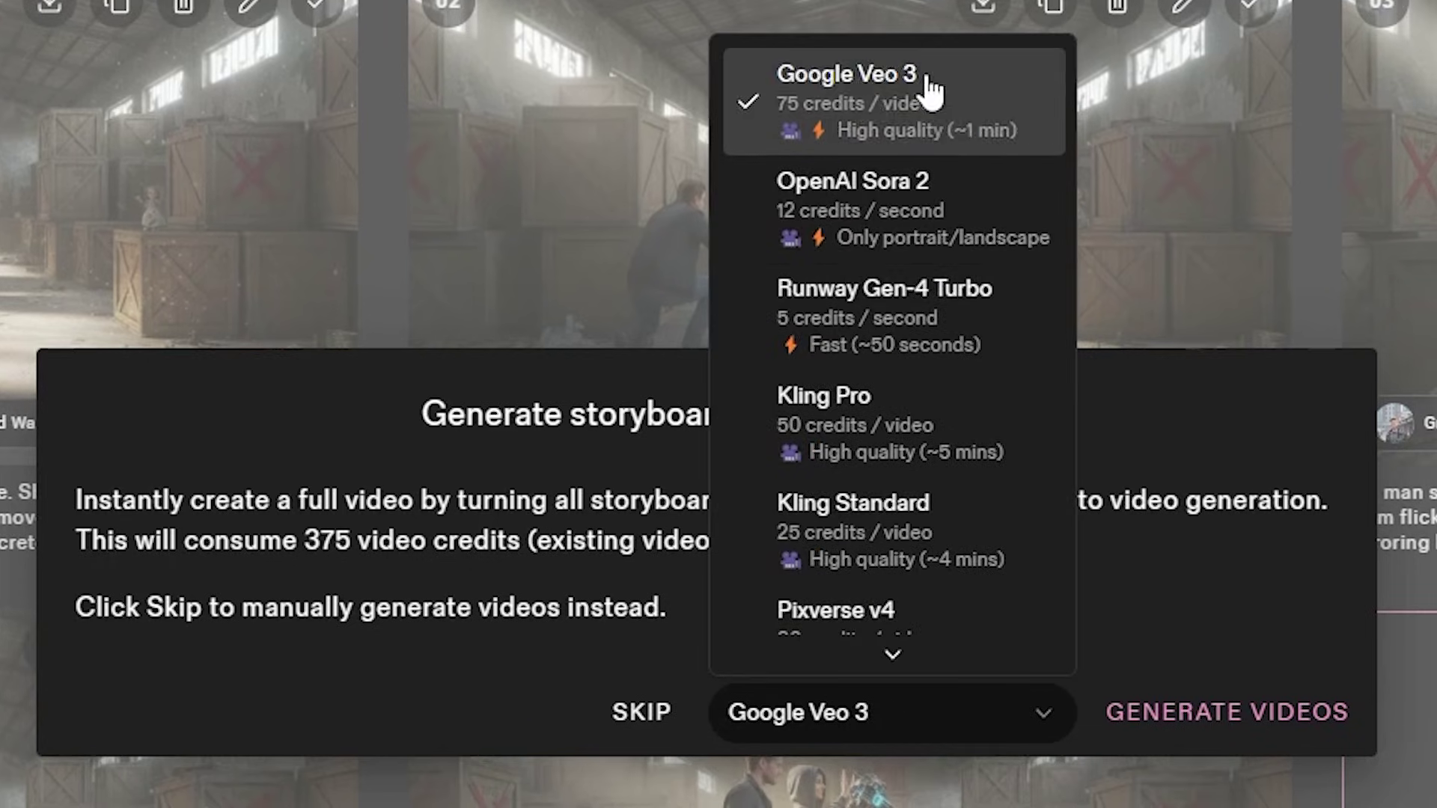
pyautogui.click(1134, 390)
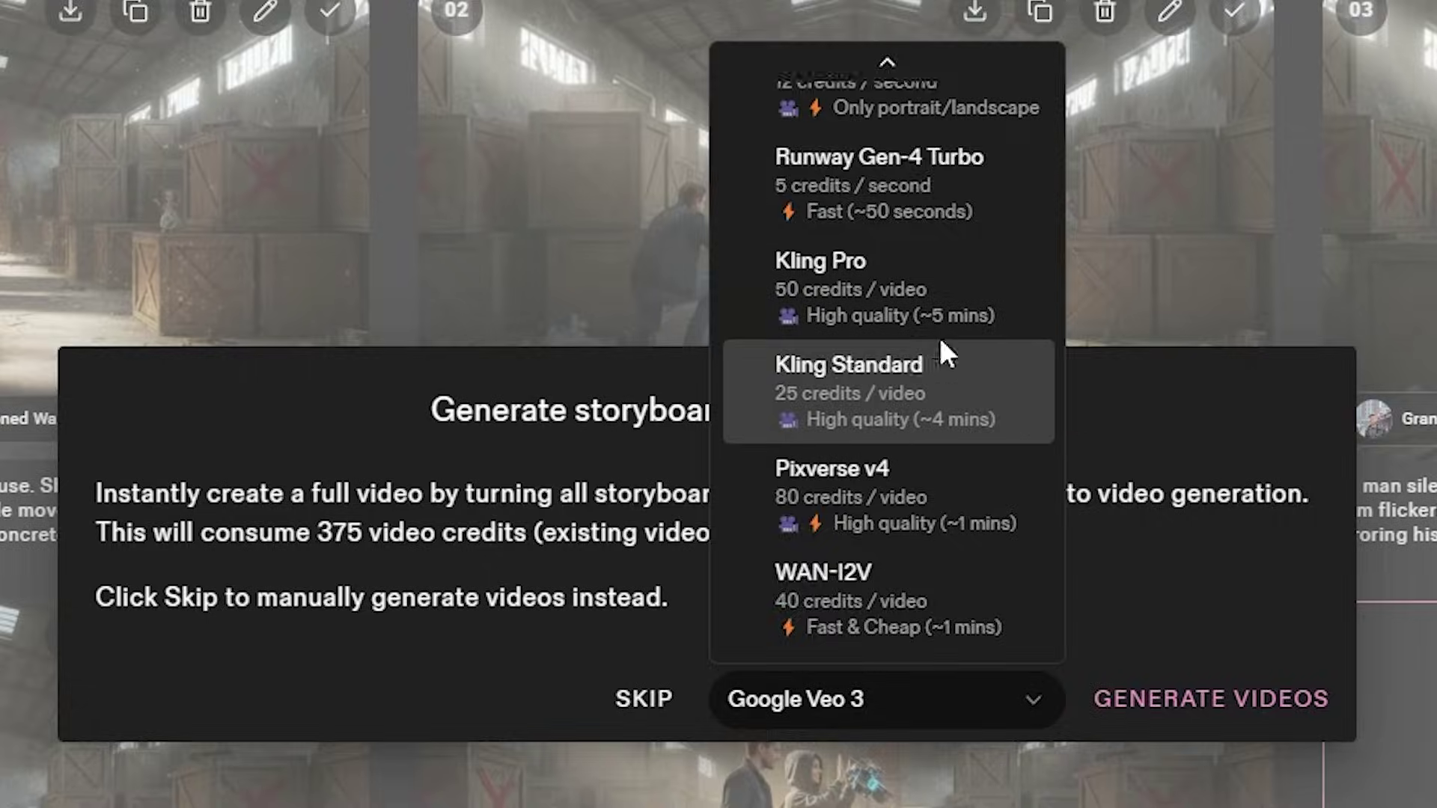
pyautogui.scroll(3, 942, 353)
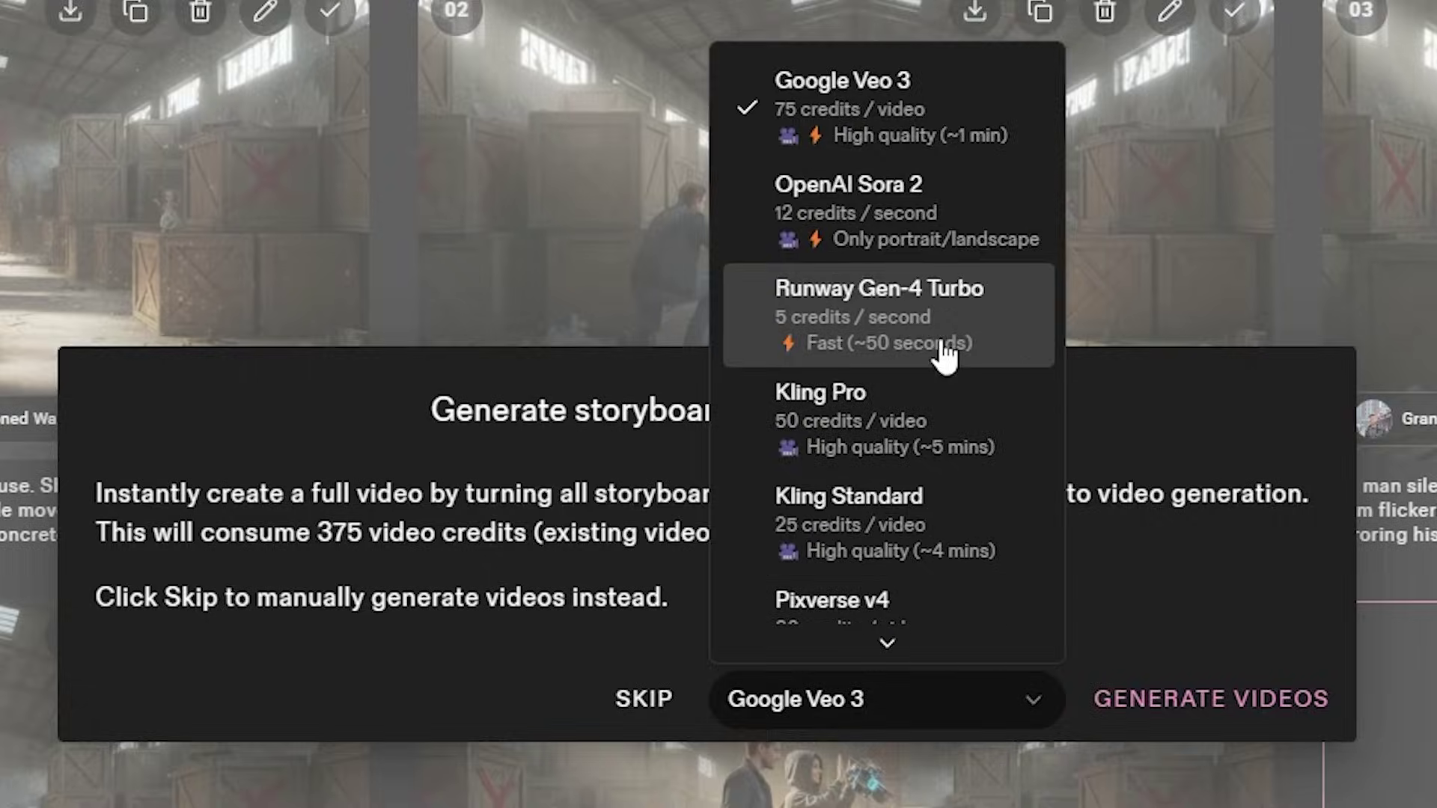
pyautogui.click(1122, 389)
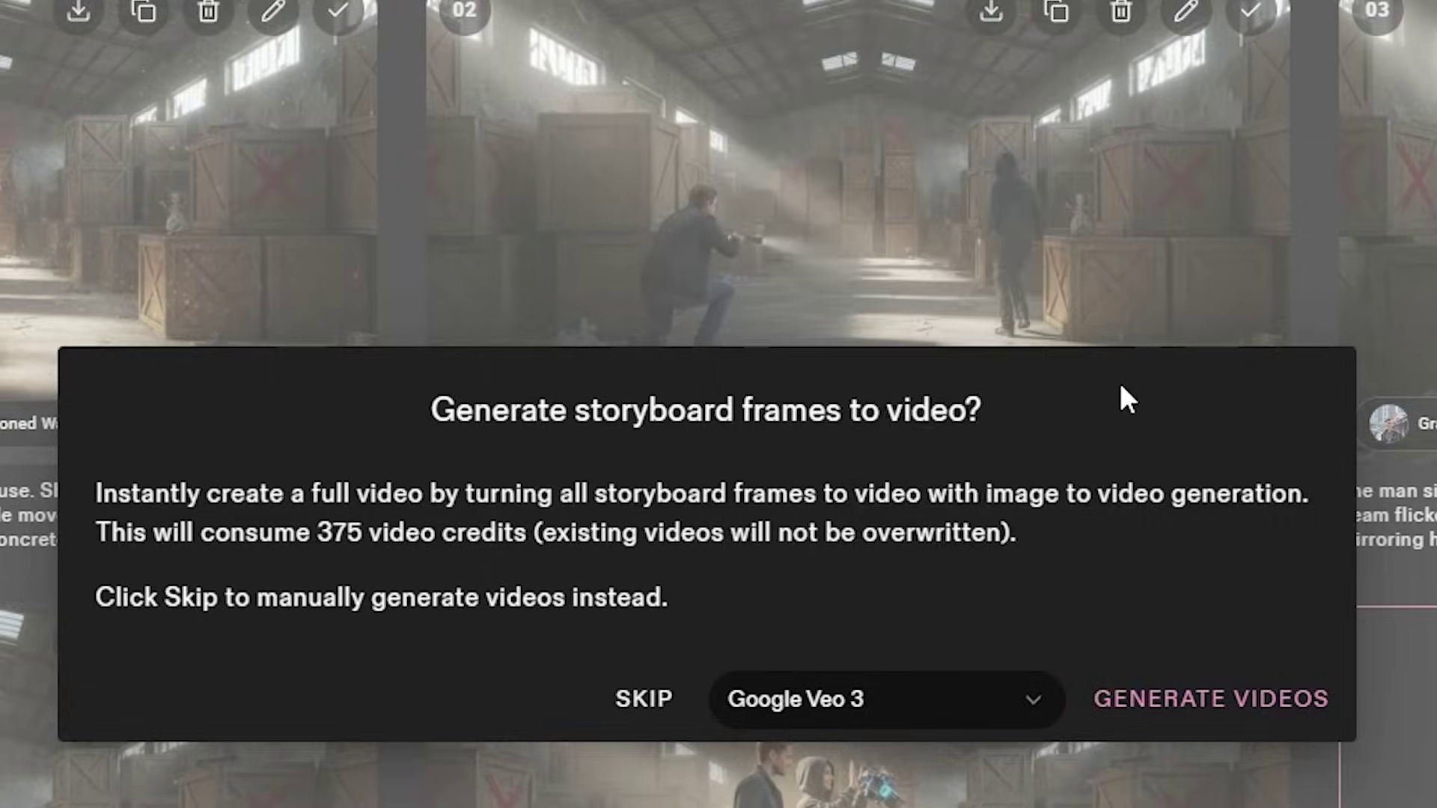
pyautogui.click(1168, 703)
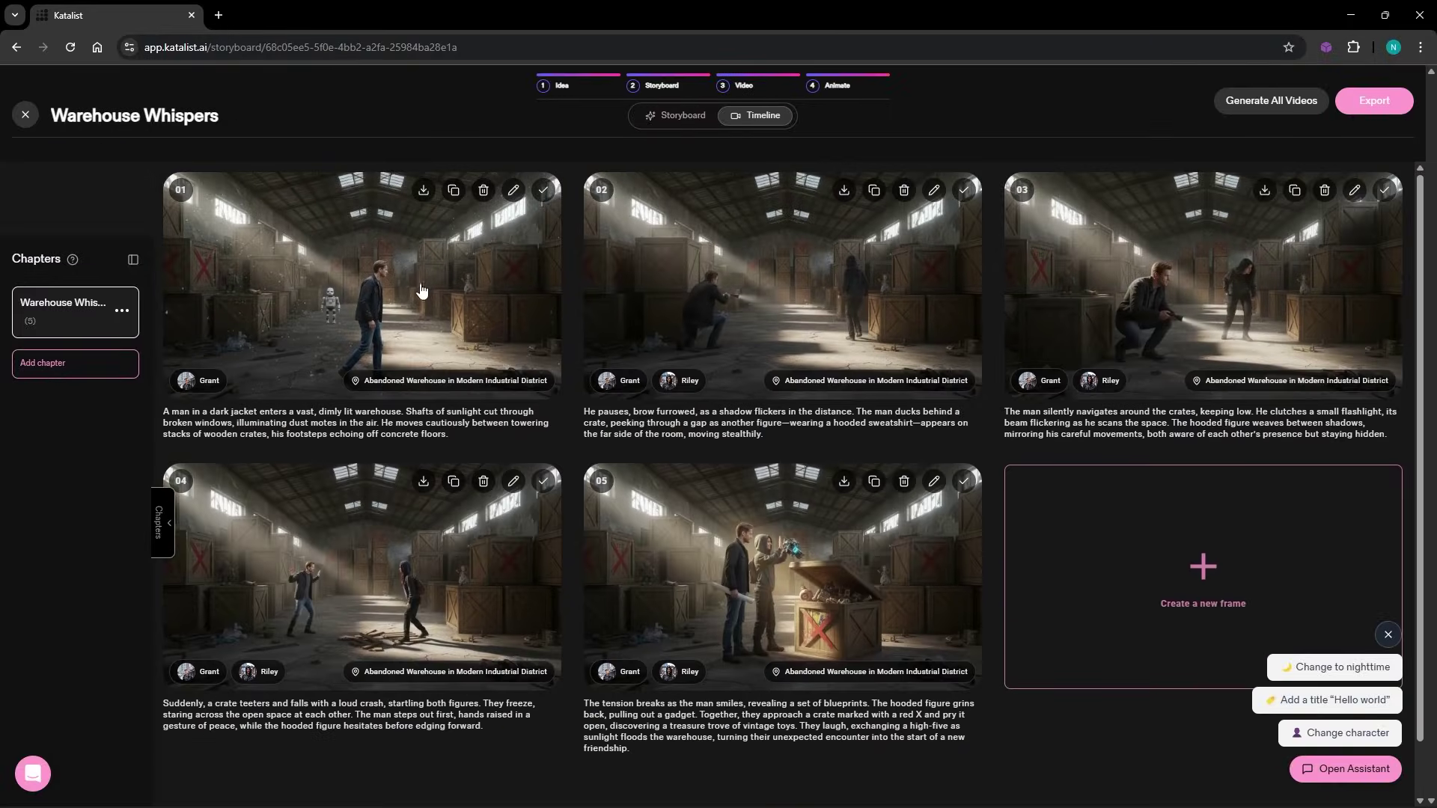
# Open the first frame in the editor and switch it to video mode.
pyautogui.click(419, 289)
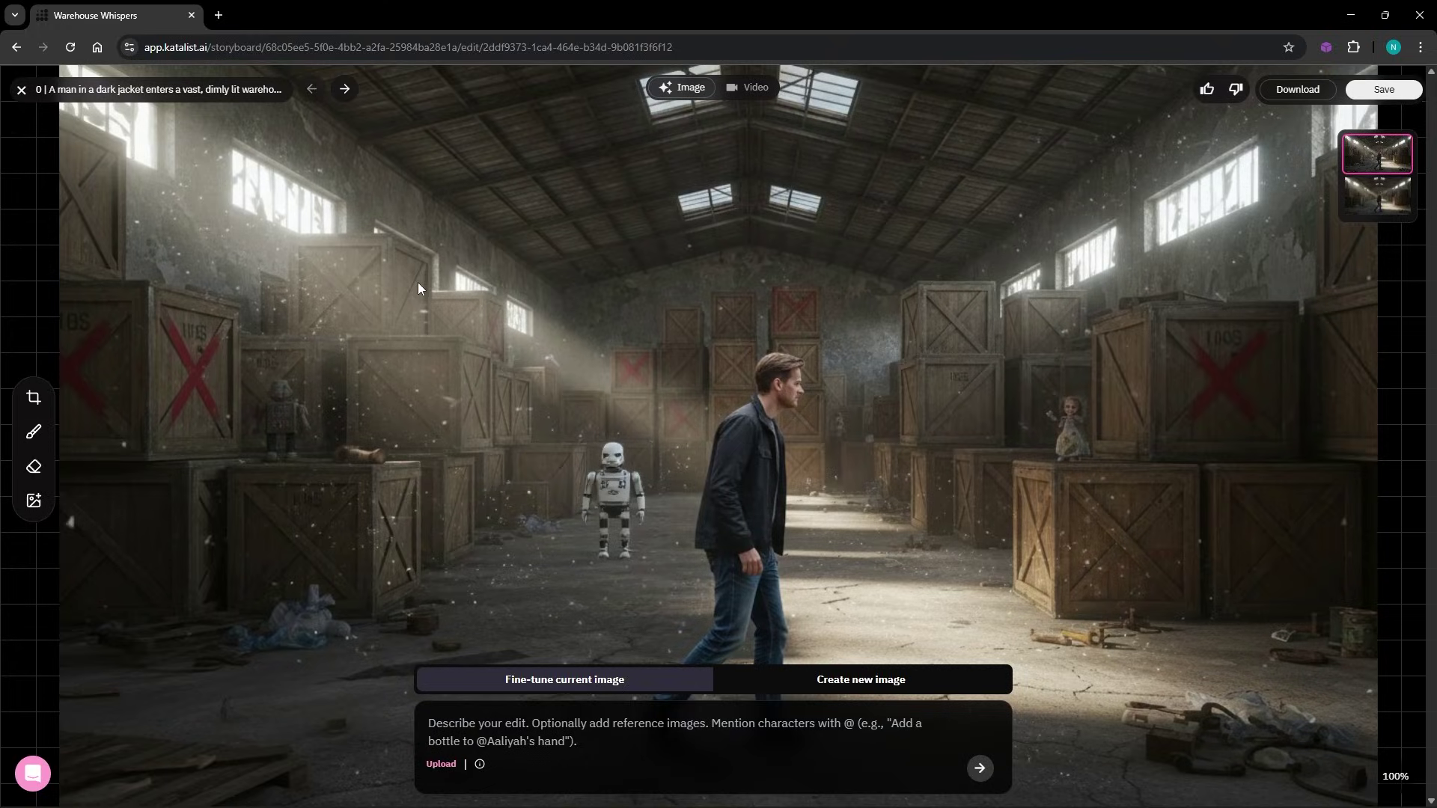
pyautogui.click(750, 87)
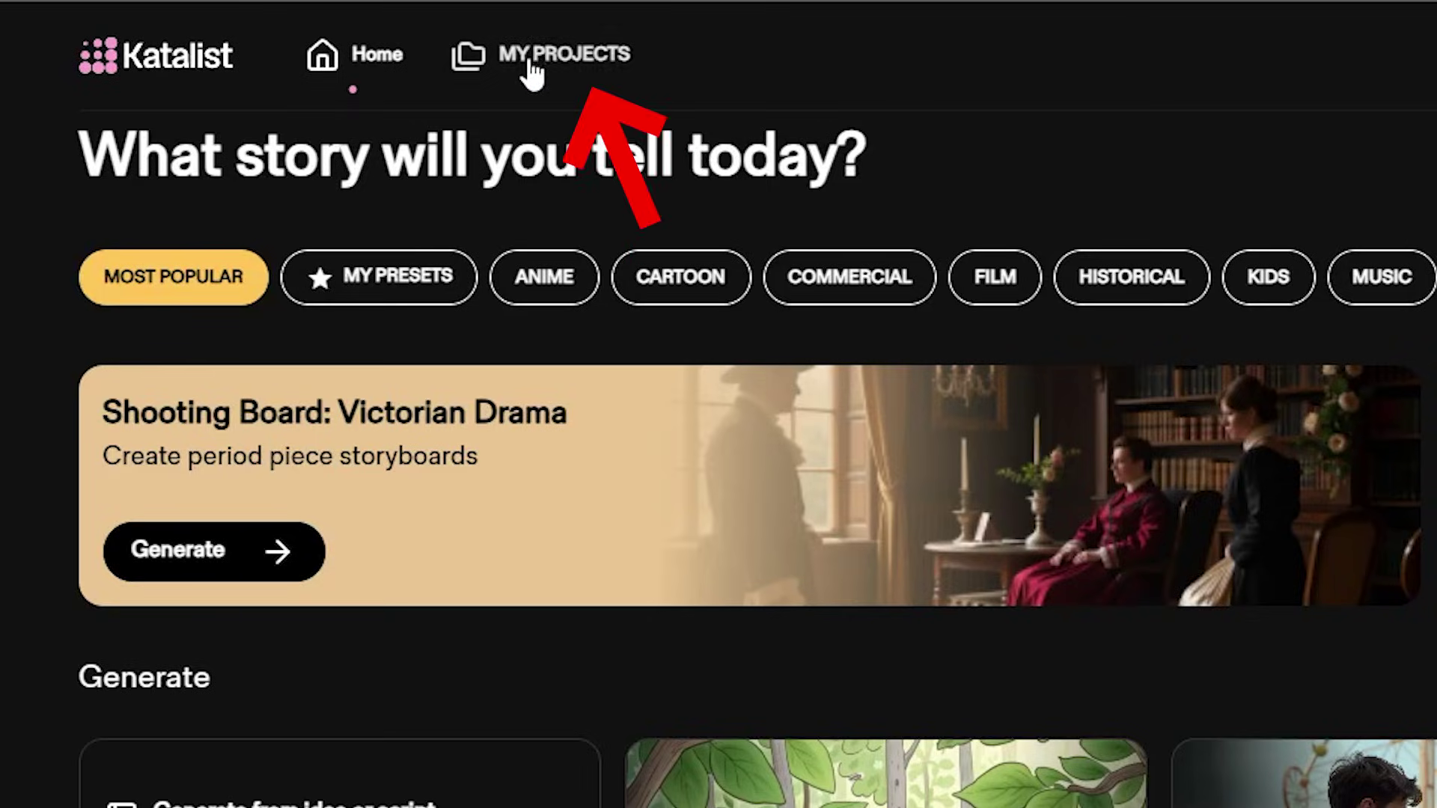
# Open the Warehouse Whispers project from the list of saved projects.
pyautogui.click(583, 63)
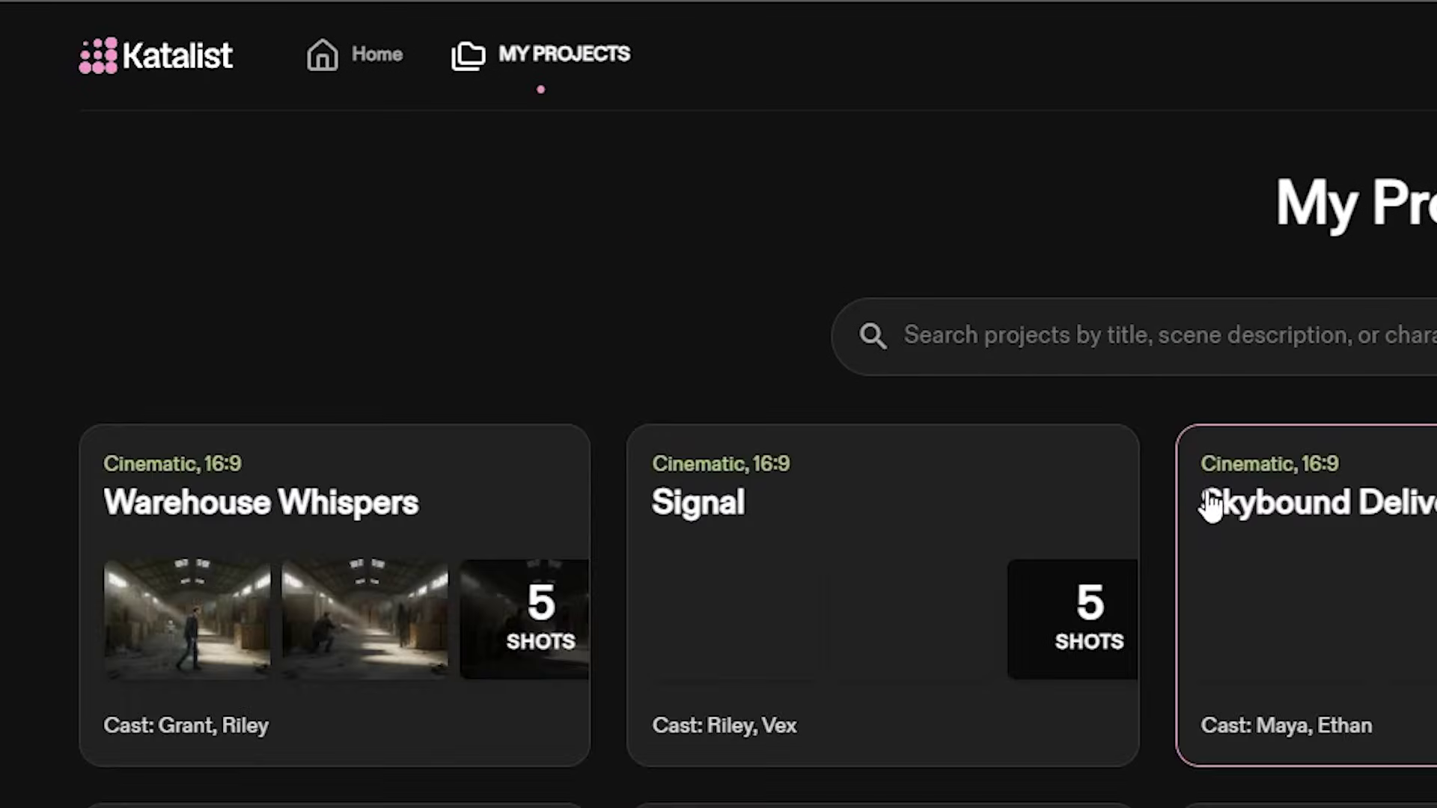
pyautogui.moveTo(452, 572)
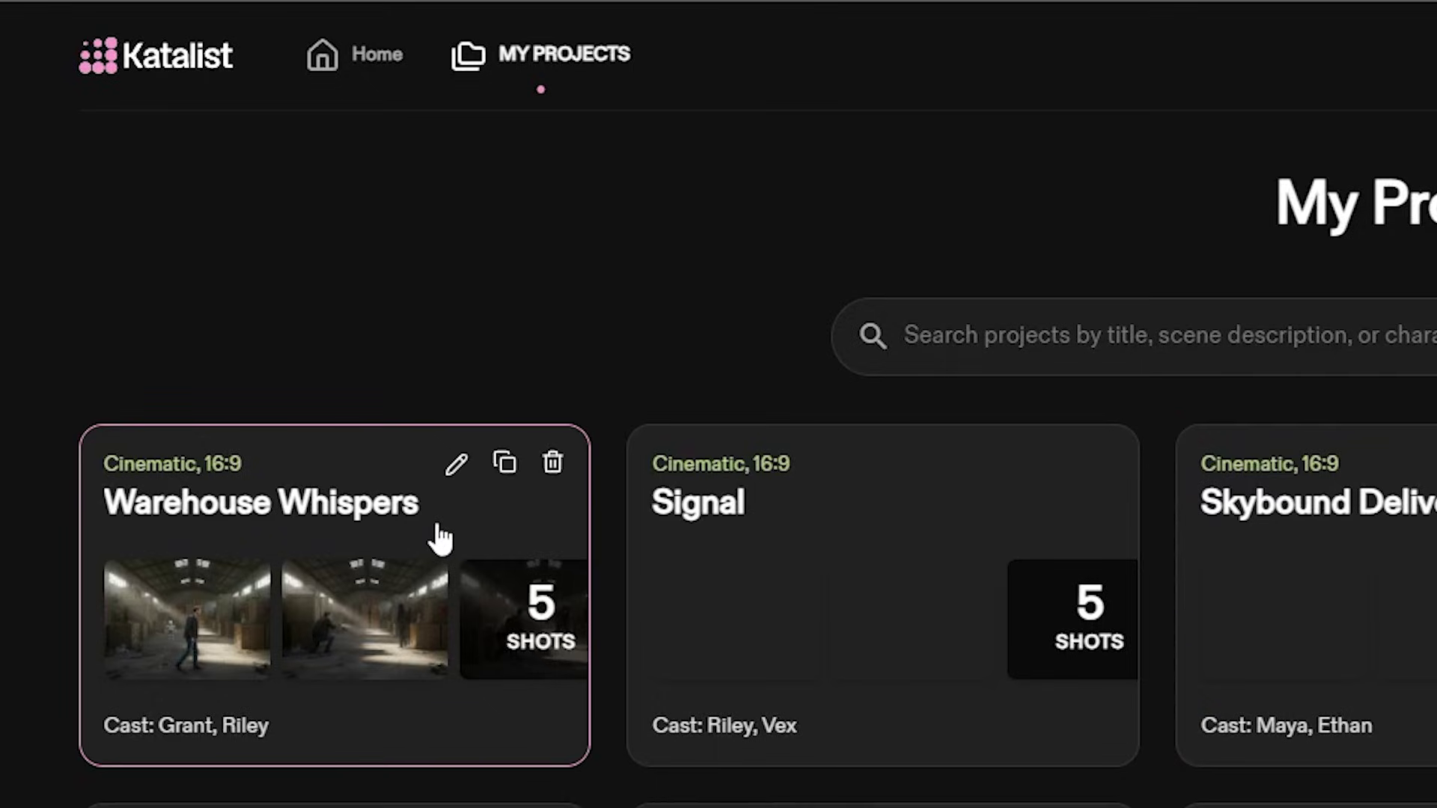
pyautogui.click(367, 536)
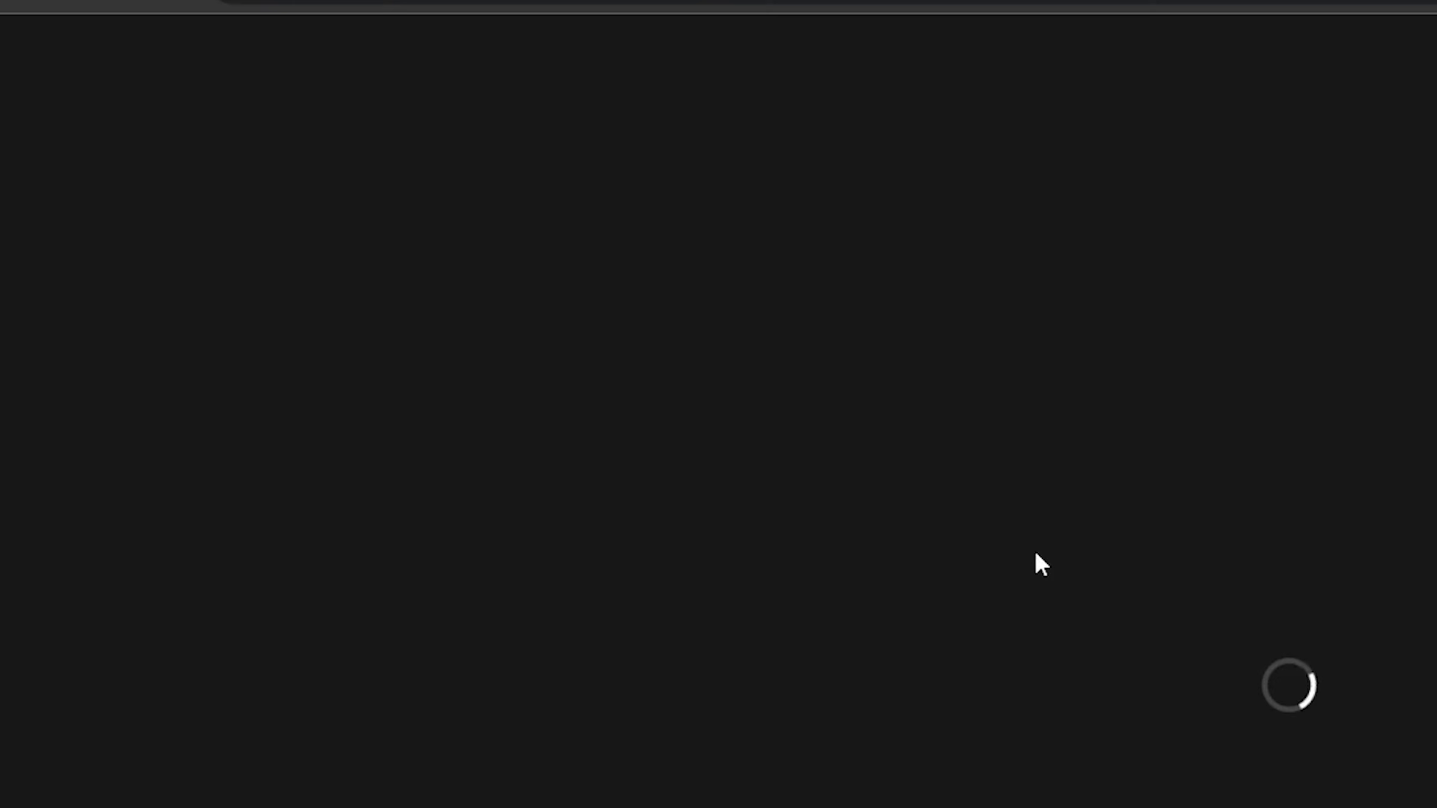
# Play the assembled video on the timeline and replay the beginning of the fourth clip.
pyautogui.moveTo(572, 364)
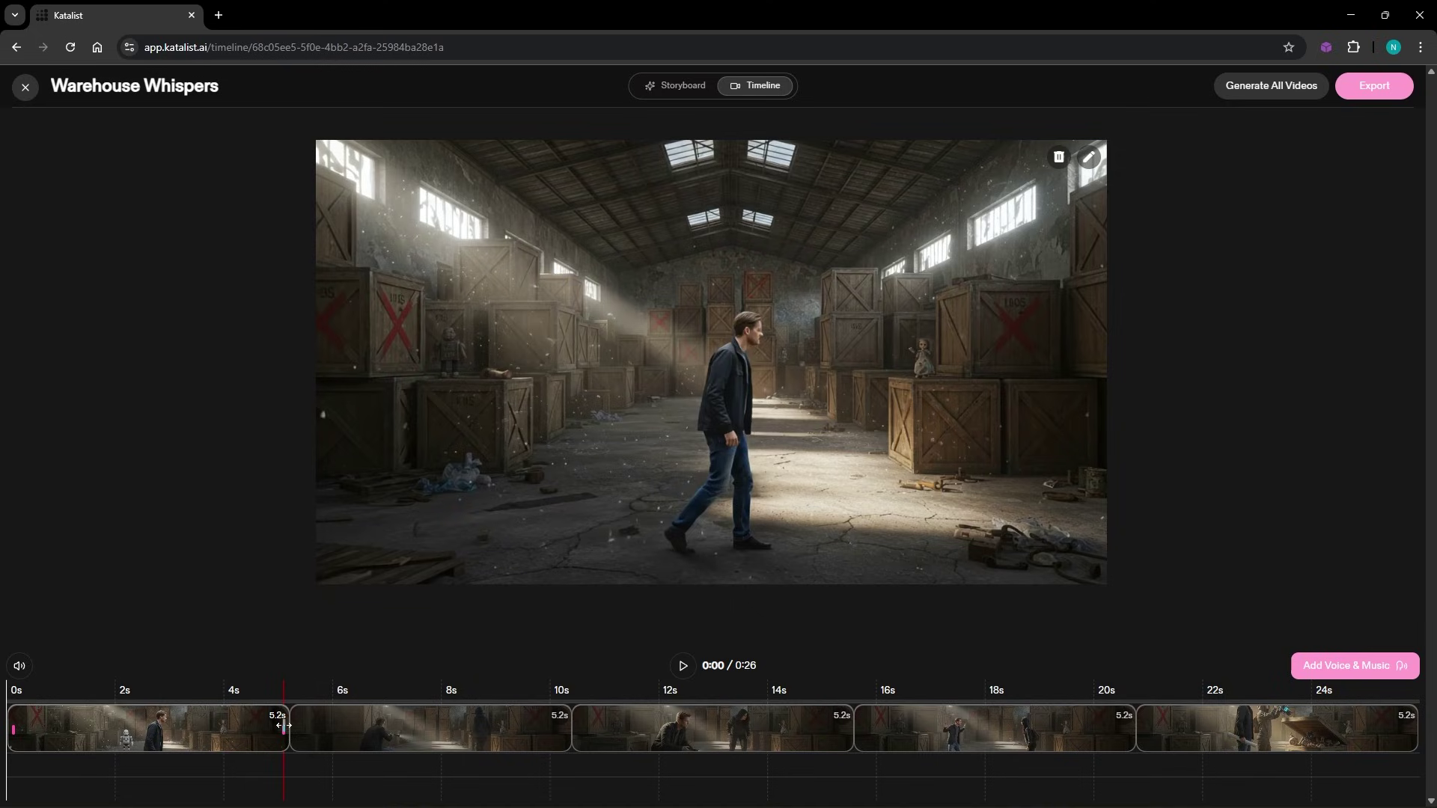
pyautogui.press('space')
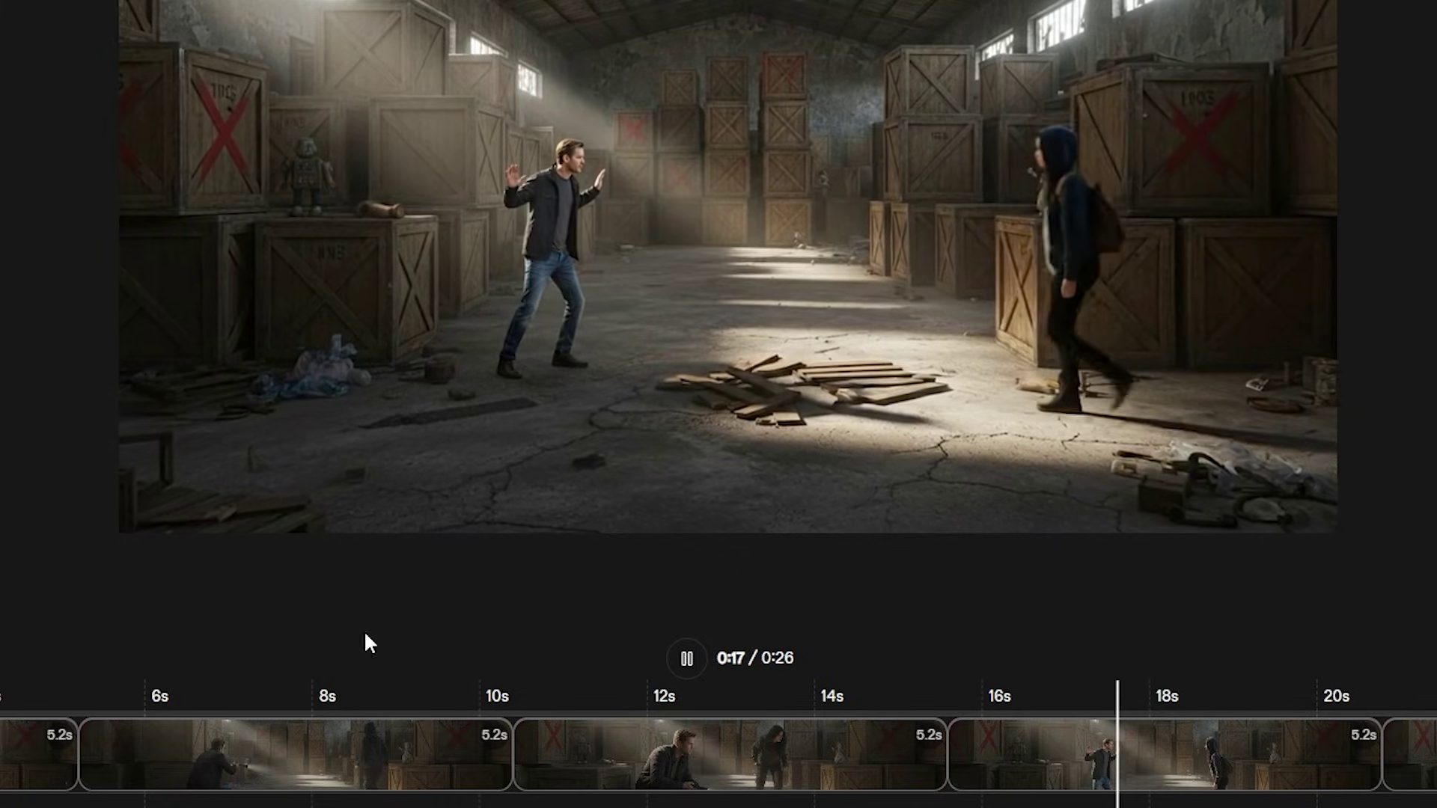
pyautogui.press('space')
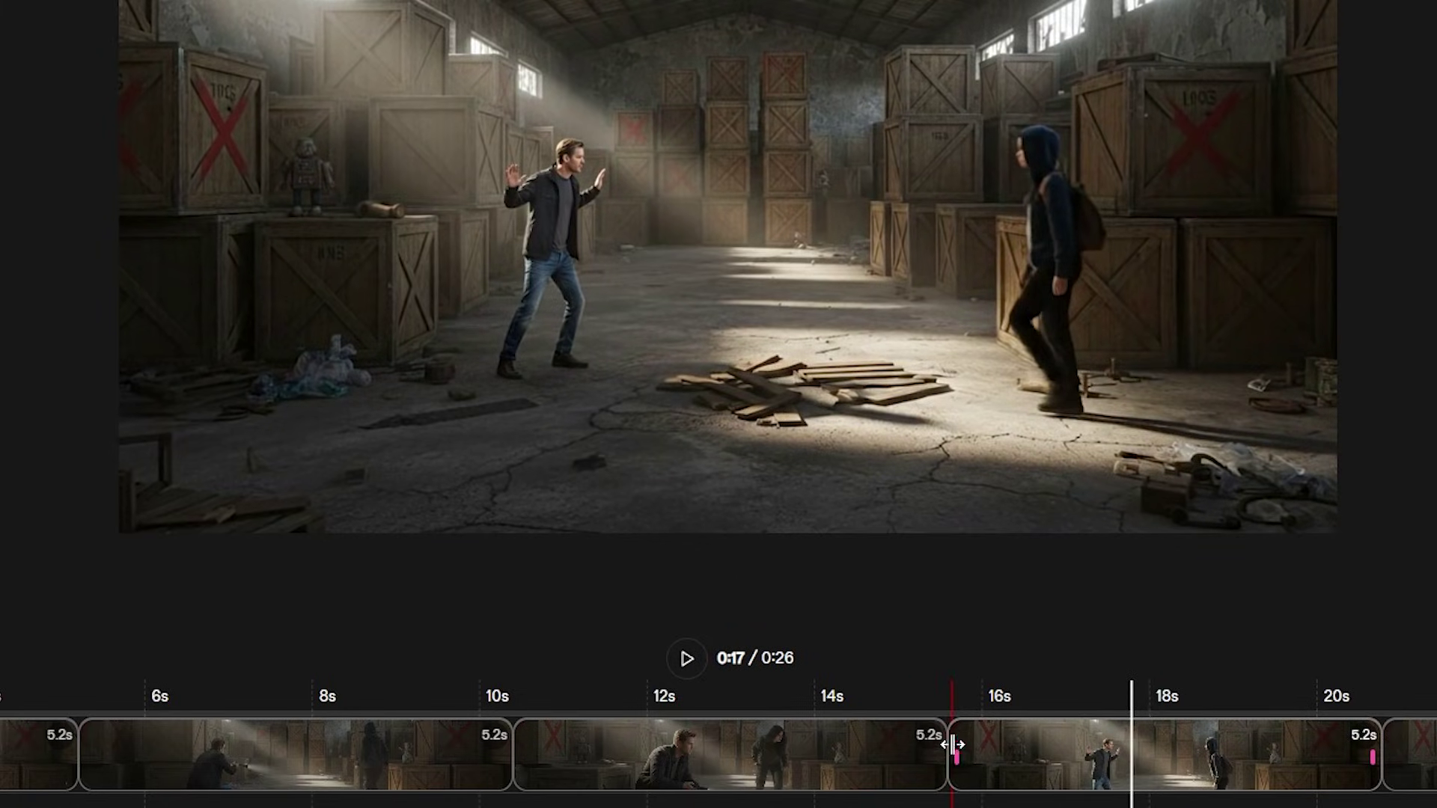
pyautogui.click(946, 684)
pyautogui.press('space')
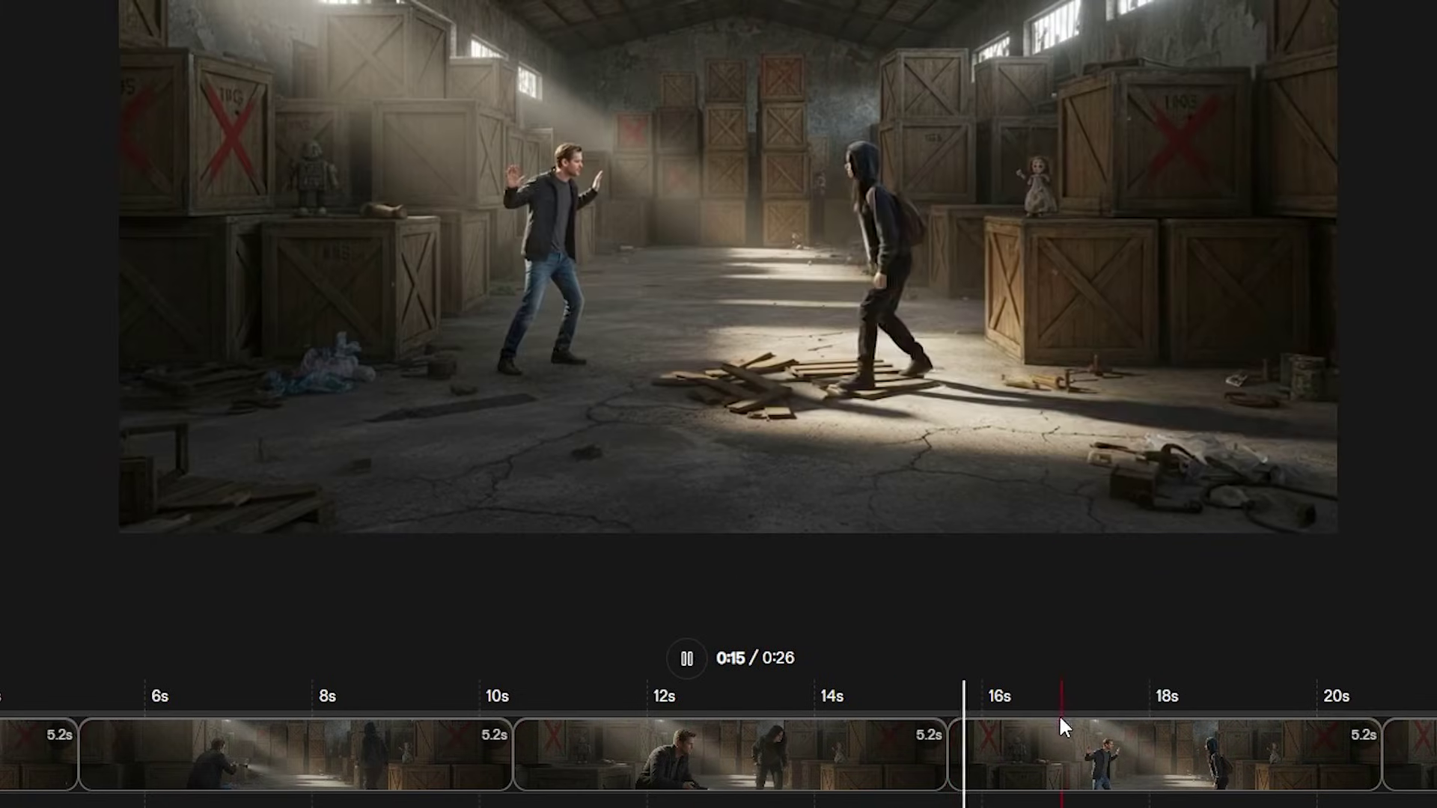
# Trim the beginning of the fourth clip to a length of 4.1 s, replaying the cut to check it.
pyautogui.press('space')
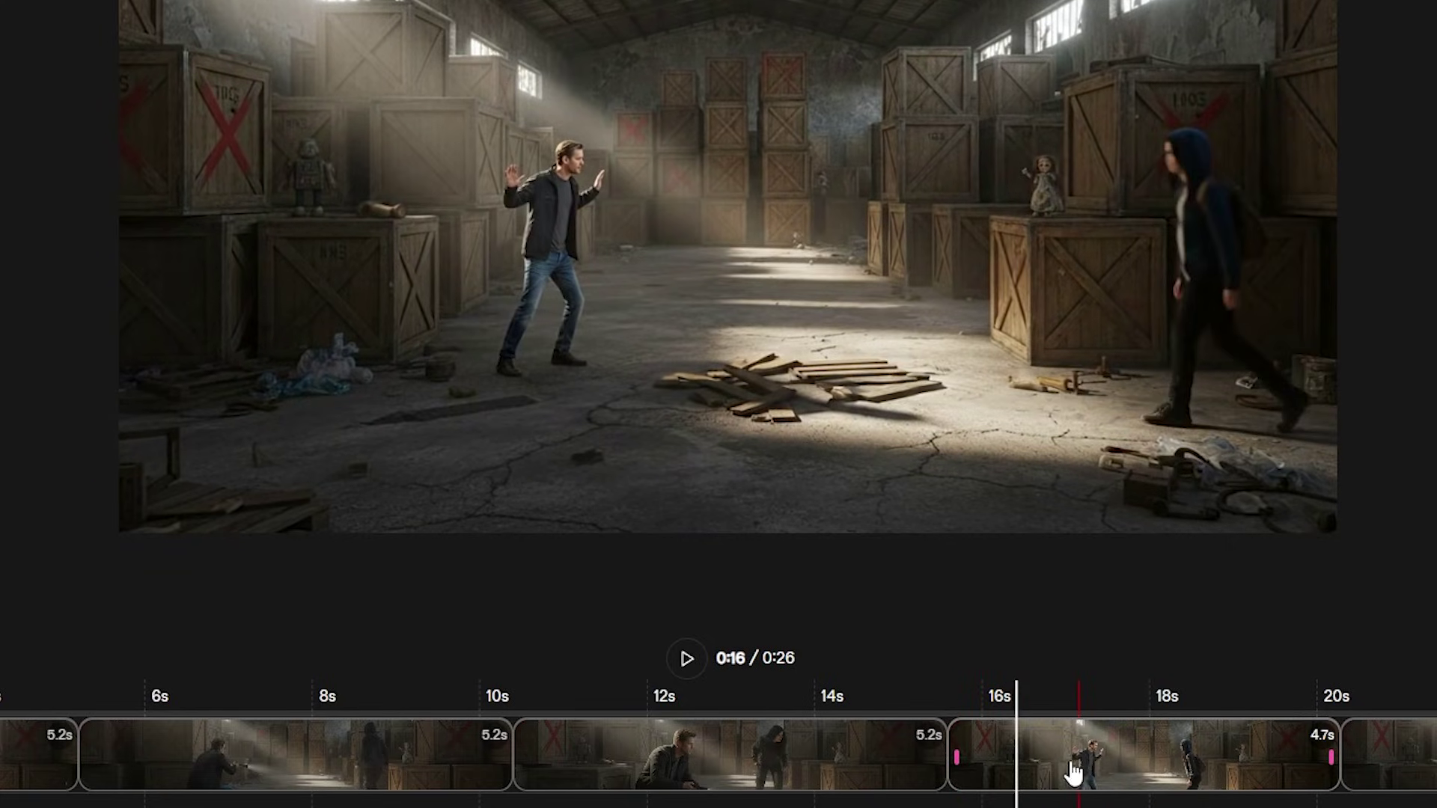
pyautogui.click(934, 684)
pyautogui.press('space')
pyautogui.press('space')
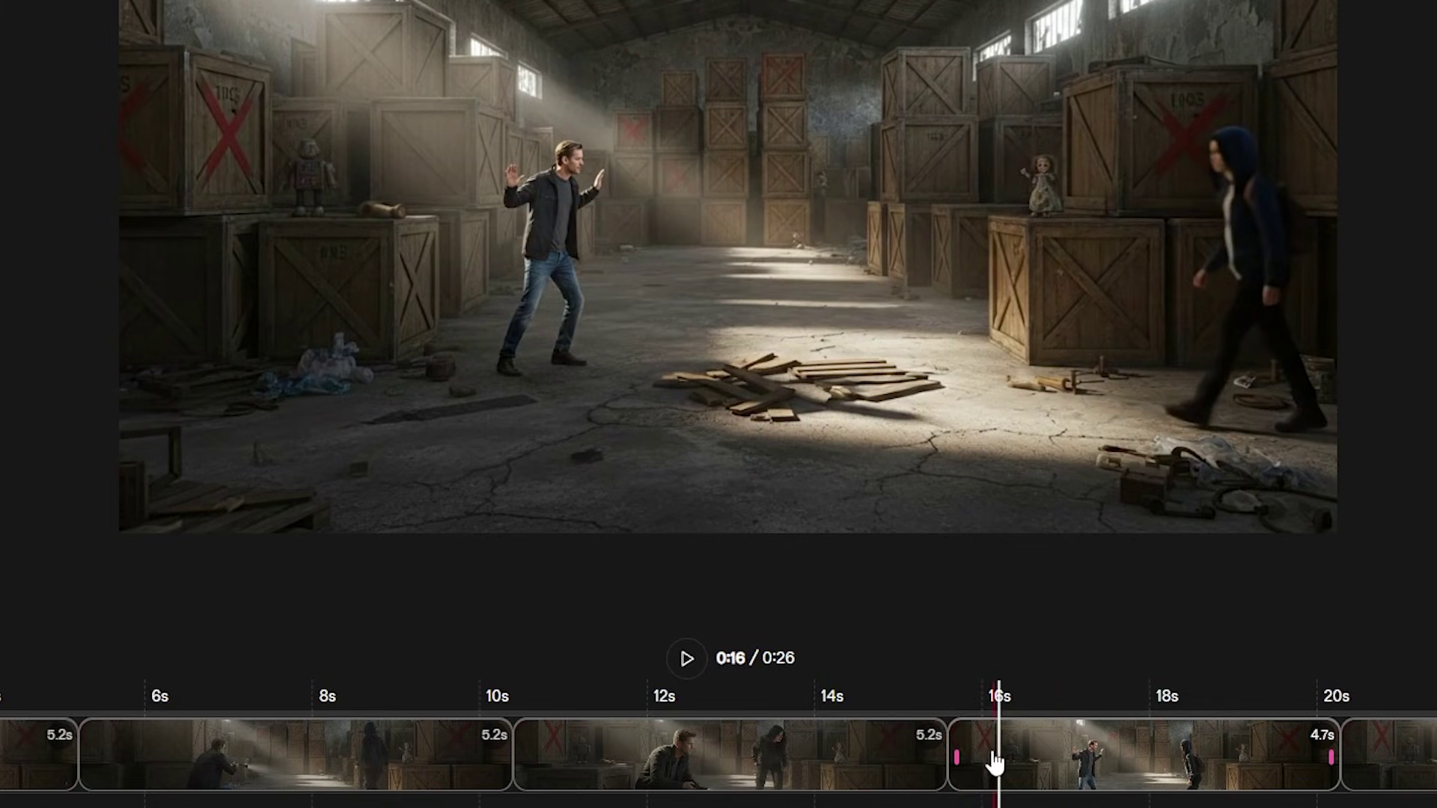
pyautogui.click(926, 703)
pyautogui.press('space')
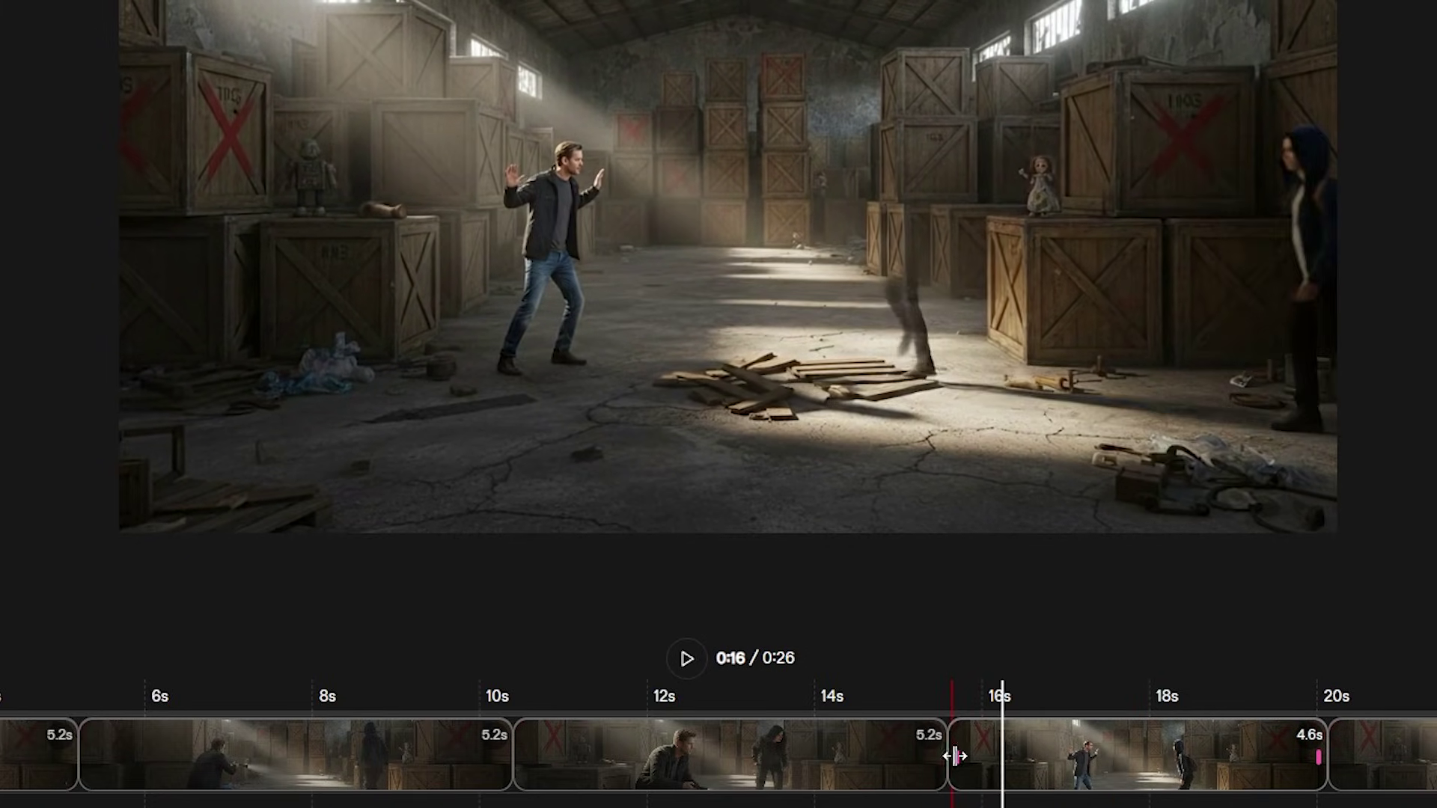
pyautogui.moveTo(954, 757); pyautogui.dragTo(995, 764)
pyautogui.click(1005, 760)
pyautogui.press('space')
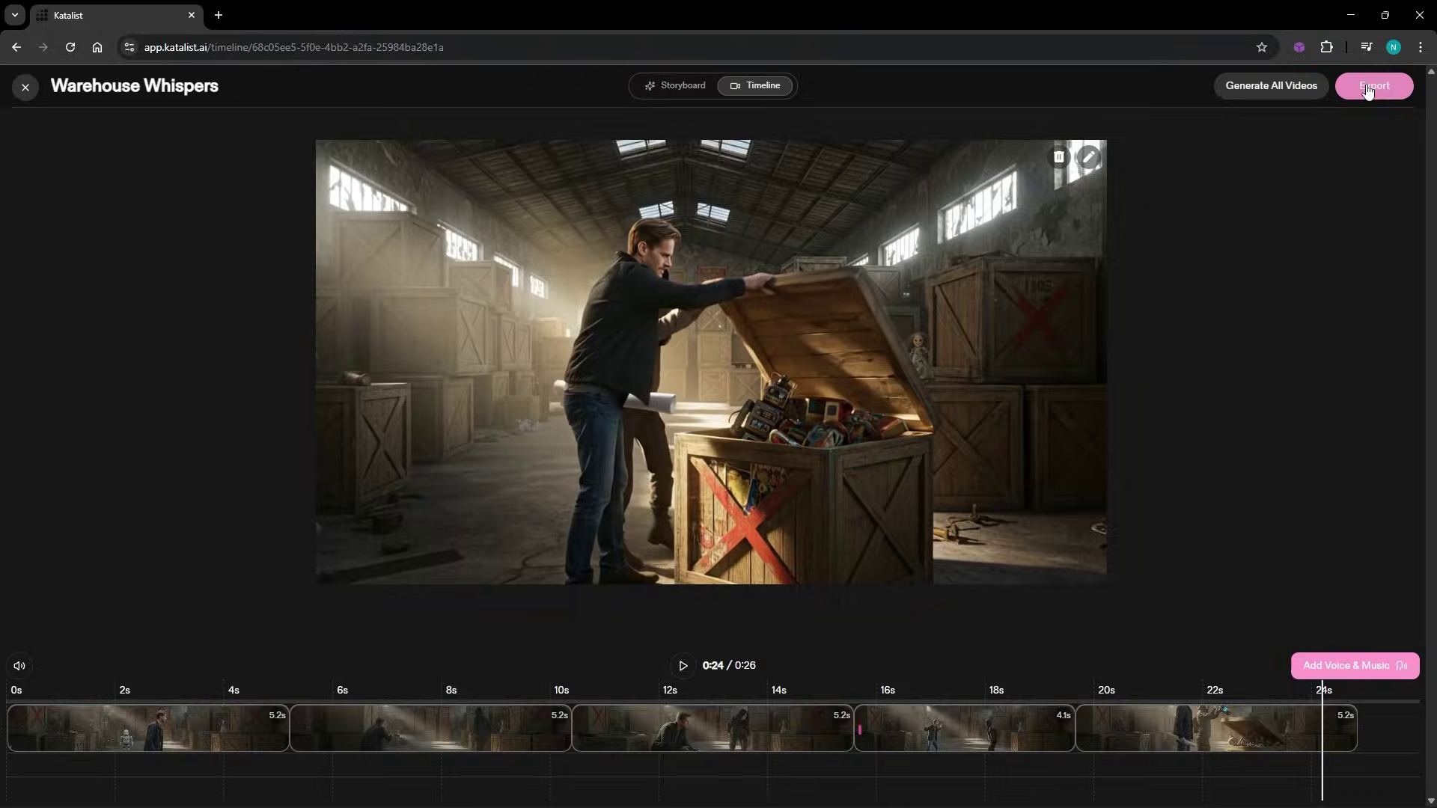
# Export the finished project as a video.
pyautogui.click(1367, 86)
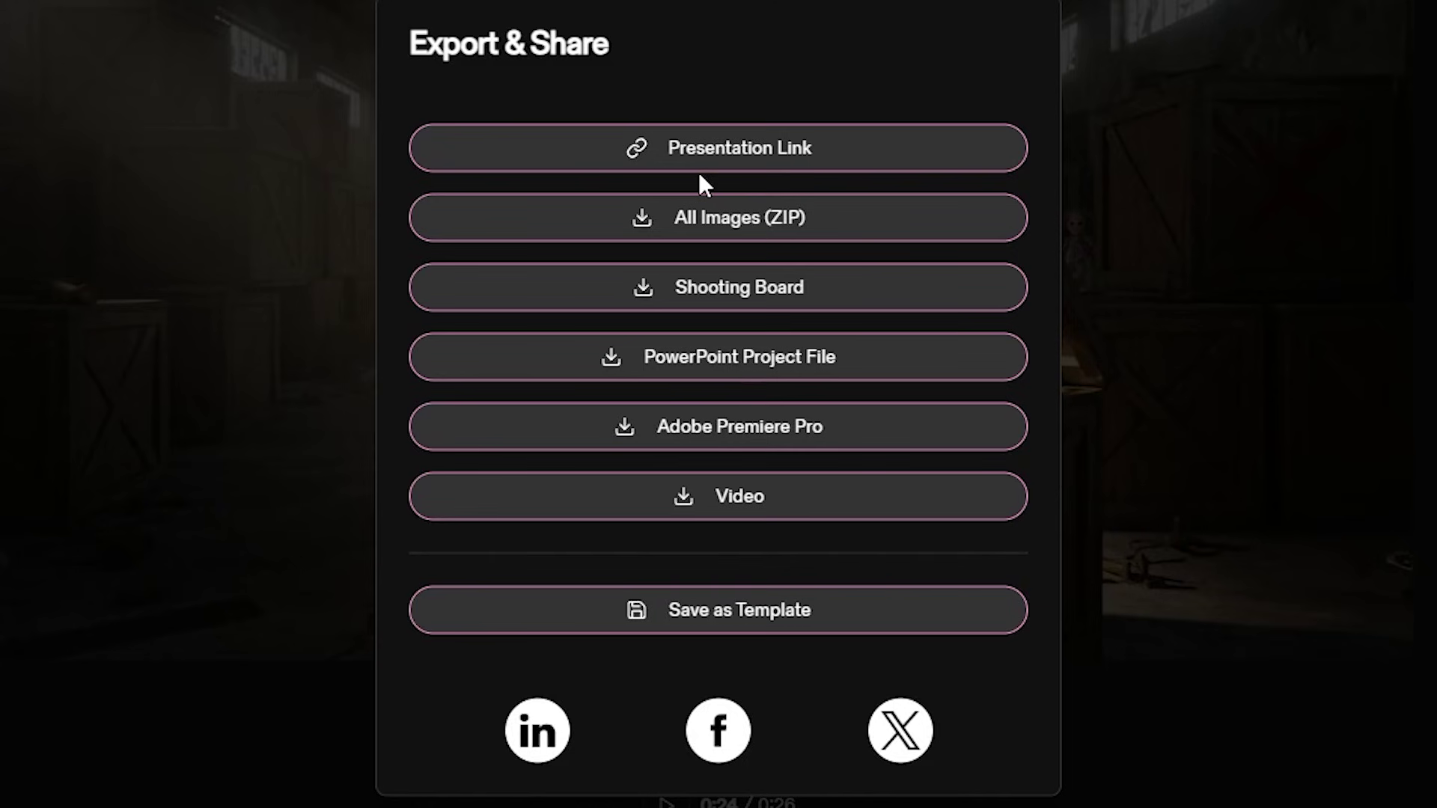
pyautogui.click(713, 505)
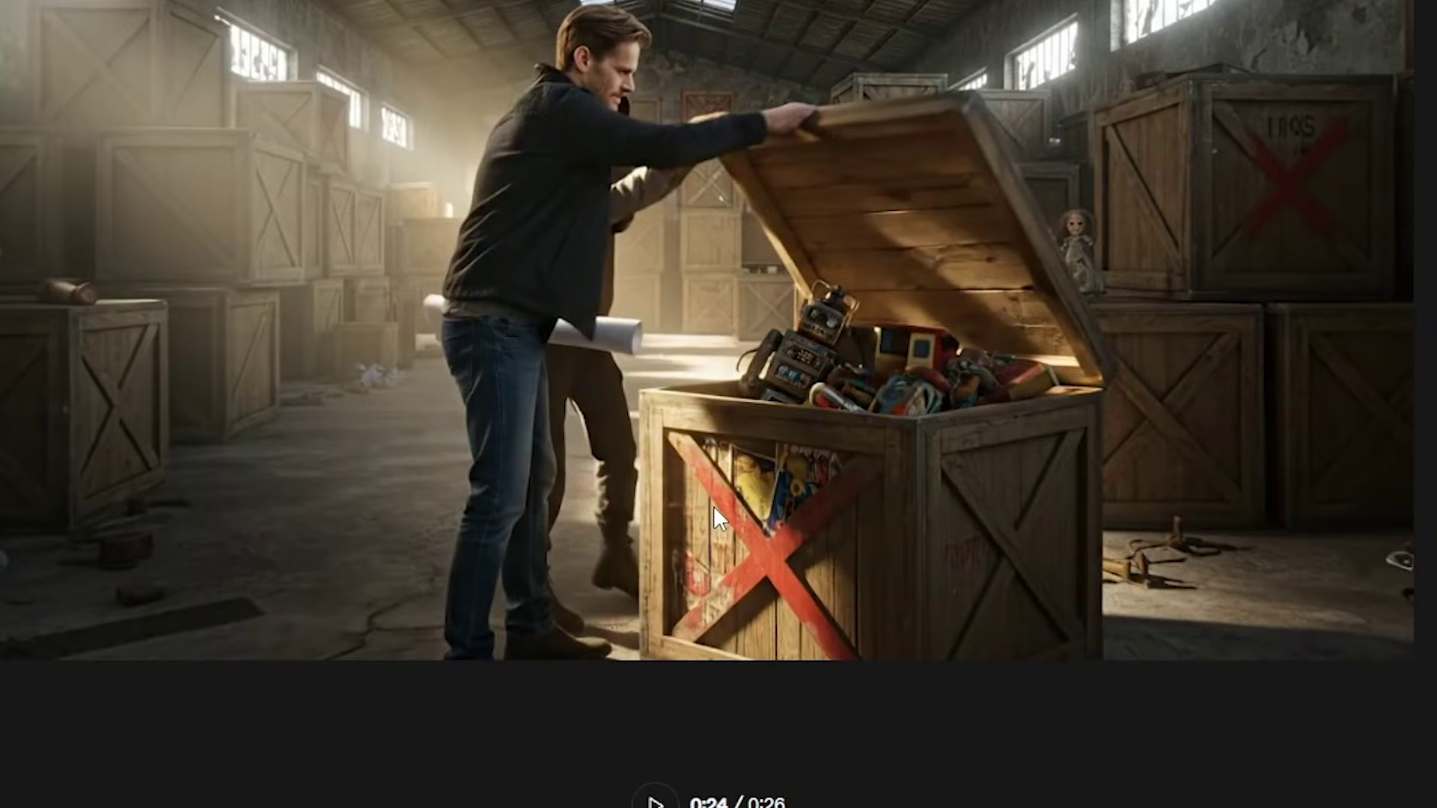